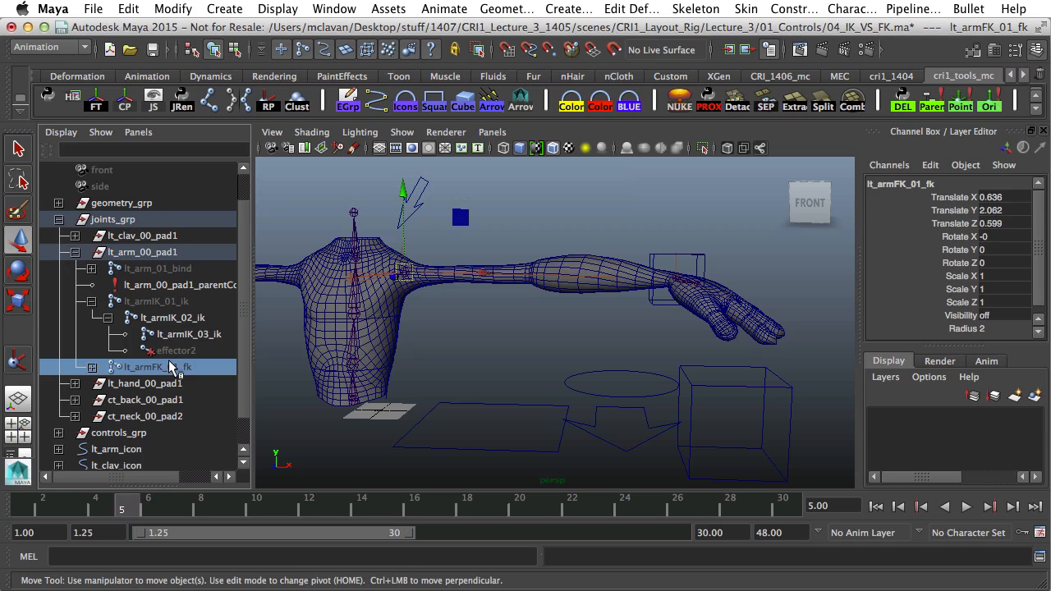
Unhide the lt_armFK_01_fk joint chain and select its shoulder and elbow joints to check them
{"action": "key", "text": "shift+h"}
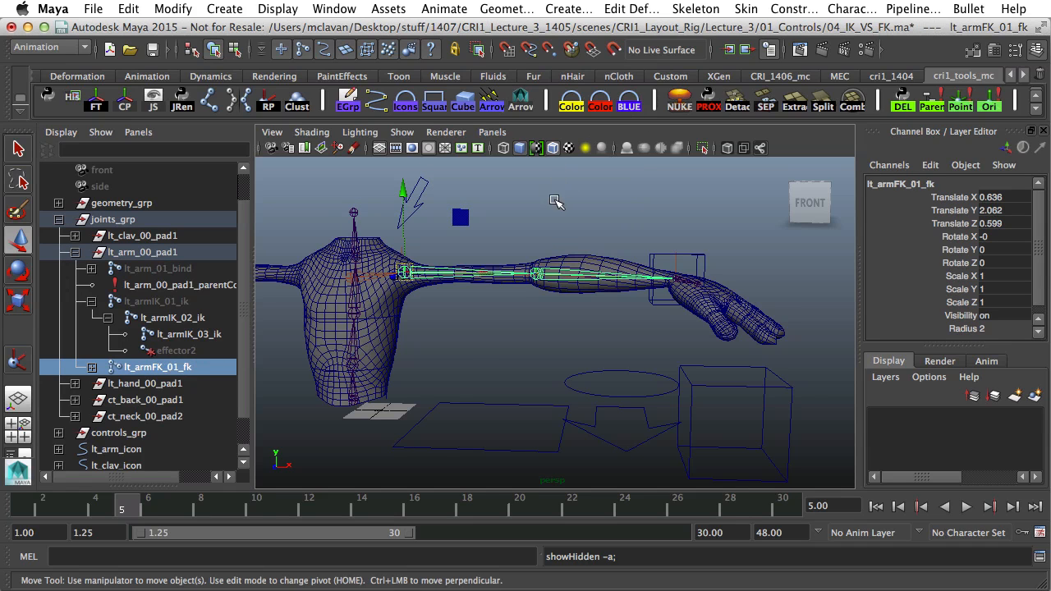
{"action": "left_click_drag", "start_coordinate": [550, 271], "coordinate": [590, 294], "text": "alt"}
{"action": "left_click", "coordinate": [568, 284]}
{"action": "left_click", "coordinate": [469, 276]}
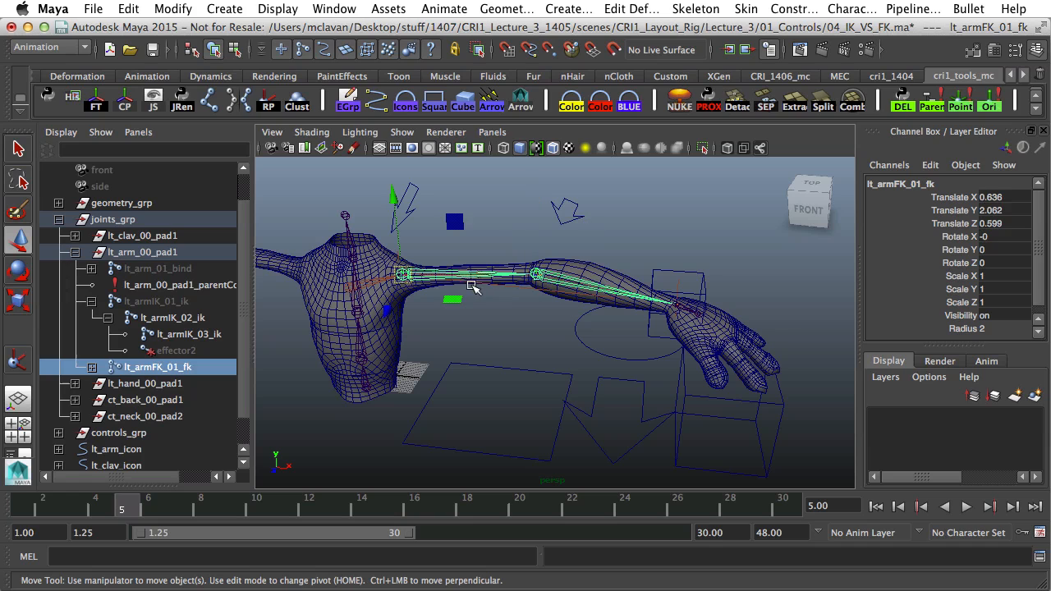
{"action": "left_click", "coordinate": [611, 292]}
{"action": "middle_click_drag", "start_coordinate": [626, 290], "coordinate": [602, 288], "text": "alt"}
{"action": "left_click_drag", "start_coordinate": [604, 288], "coordinate": [598, 271], "text": "alt"}
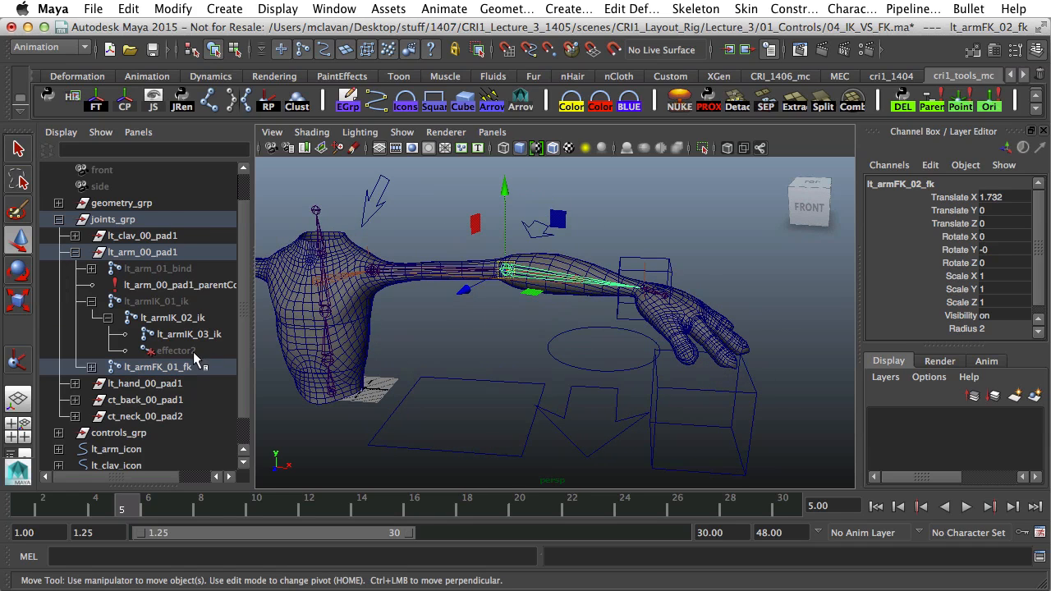
Hide the lt_arm_icon, lt_clav_icon and lt_elbow_icon control curves
{"action": "scroll", "coordinate": [197, 369], "scroll_direction": "down", "scroll_amount": 2}
{"action": "left_click_drag", "start_coordinate": [163, 418], "coordinate": [131, 457]}
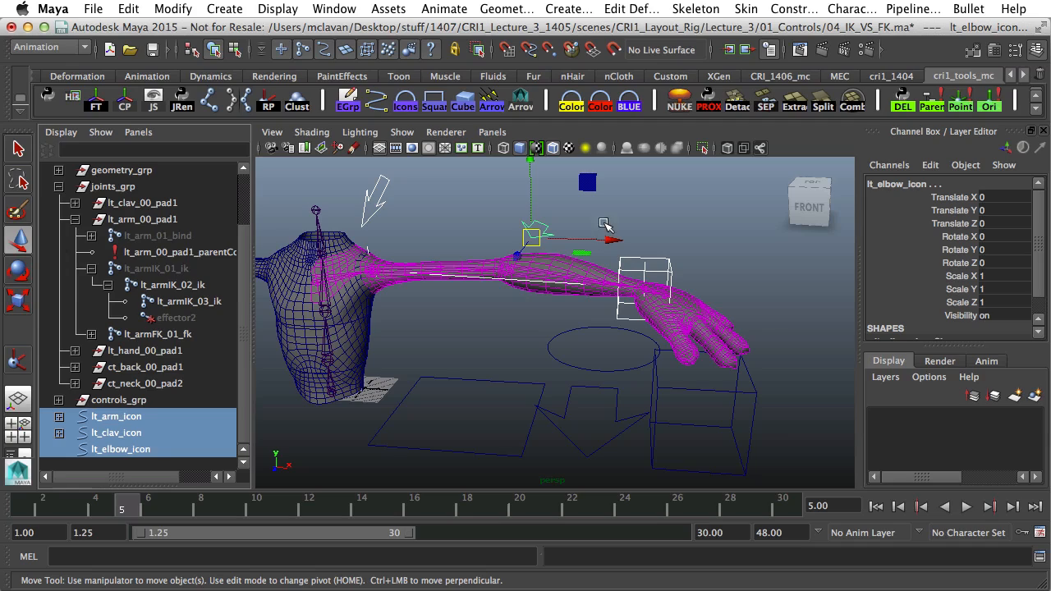
{"action": "key", "text": "ctrl+h"}
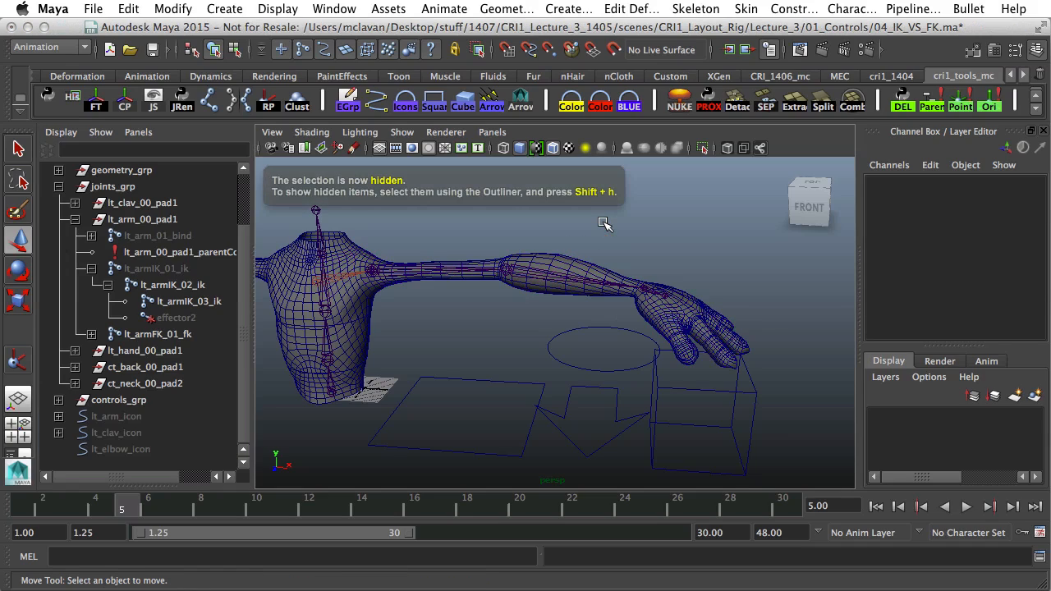
{"action": "left_click_drag", "start_coordinate": [627, 254], "coordinate": [579, 345], "text": "alt"}
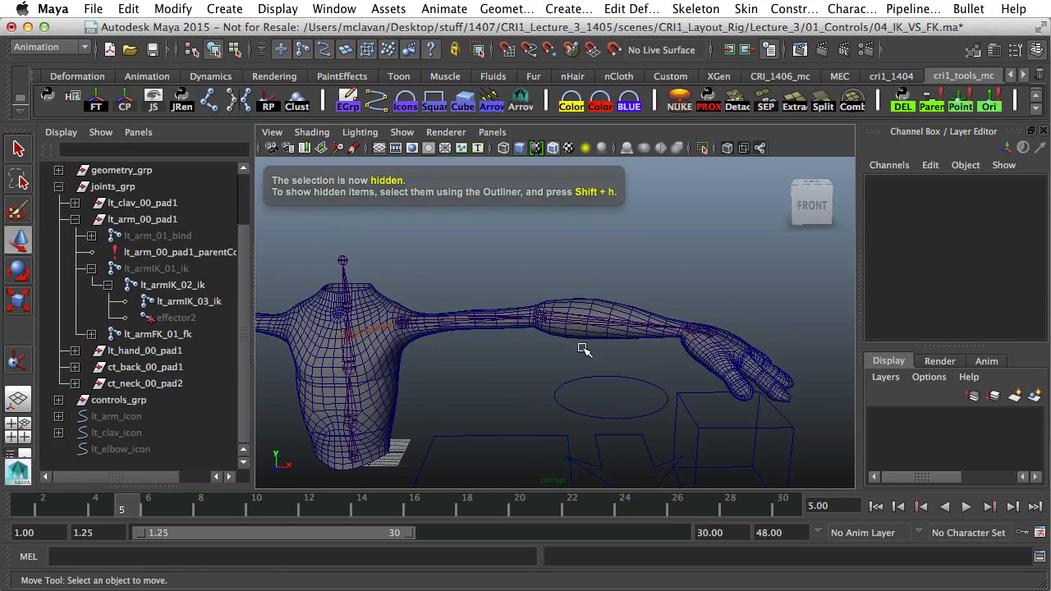
Duplicate the existing control circle beneath the arm and move the copy to about X 1.686, Z -1.791
{"action": "left_click", "coordinate": [493, 318]}
{"action": "left_click_drag", "start_coordinate": [493, 318], "coordinate": [528, 344], "text": "alt"}
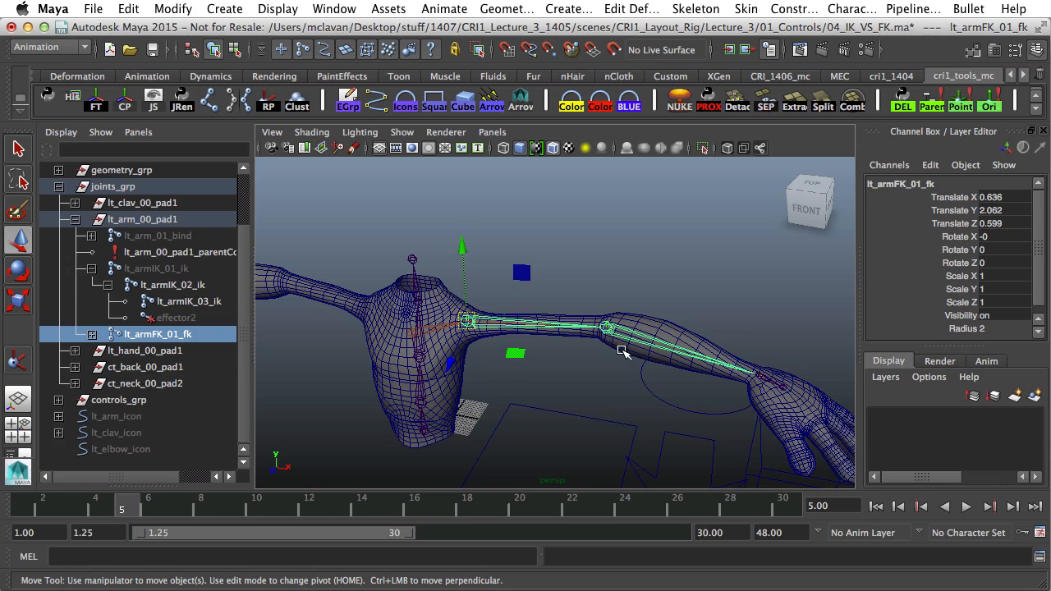
{"action": "middle_click_drag", "start_coordinate": [624, 364], "coordinate": [549, 321], "text": "alt"}
{"action": "left_click", "coordinate": [567, 300]}
{"action": "left_click_drag", "start_coordinate": [550, 320], "coordinate": [575, 337], "text": "alt"}
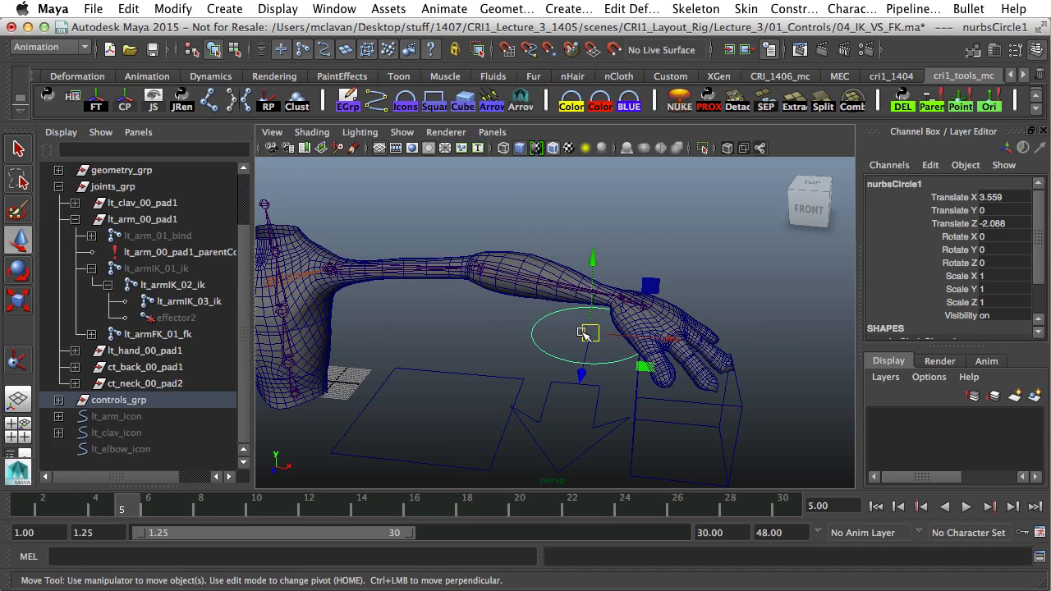
{"action": "key", "text": "super+d"}
{"action": "left_click_drag", "start_coordinate": [591, 333], "coordinate": [569, 307]}
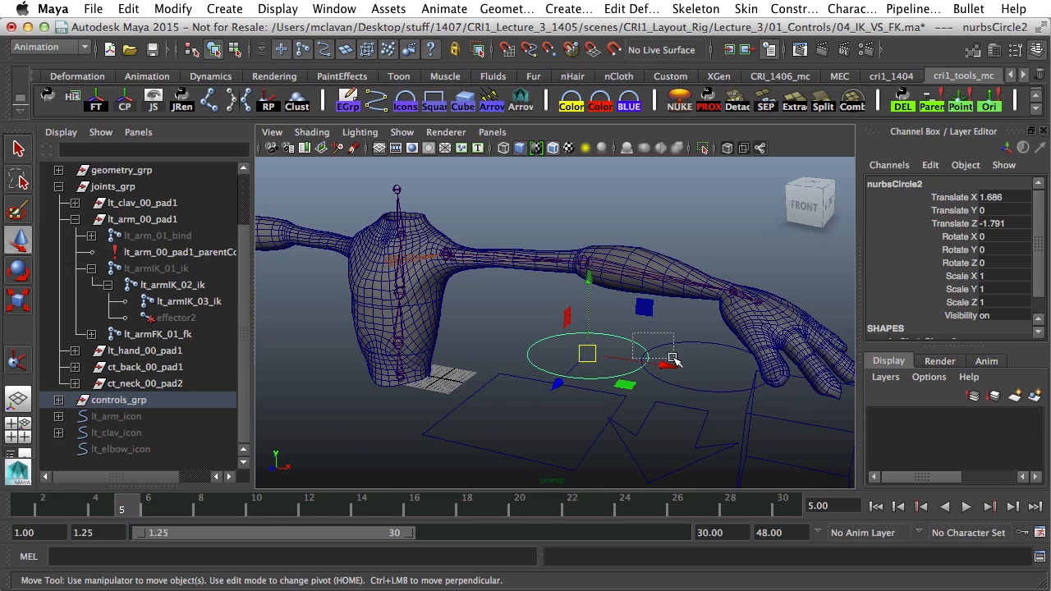
Delete both circles, undo that deletion, and delete only the duplicated circle
{"action": "left_click", "coordinate": [676, 352], "text": "shift"}
{"action": "left_click", "coordinate": [735, 330]}
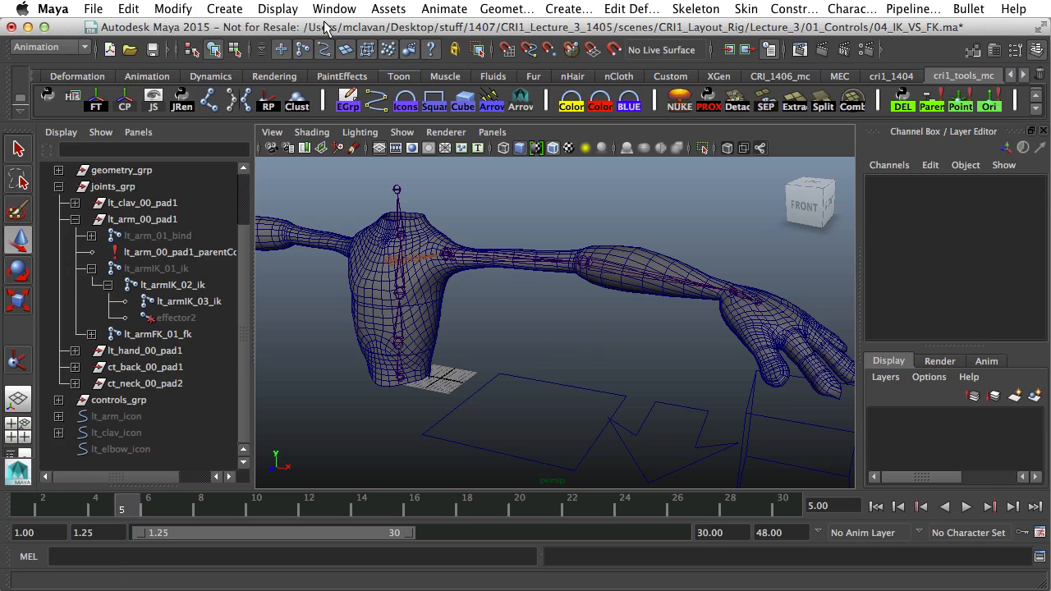
{"action": "key", "text": "ctrl+z"}
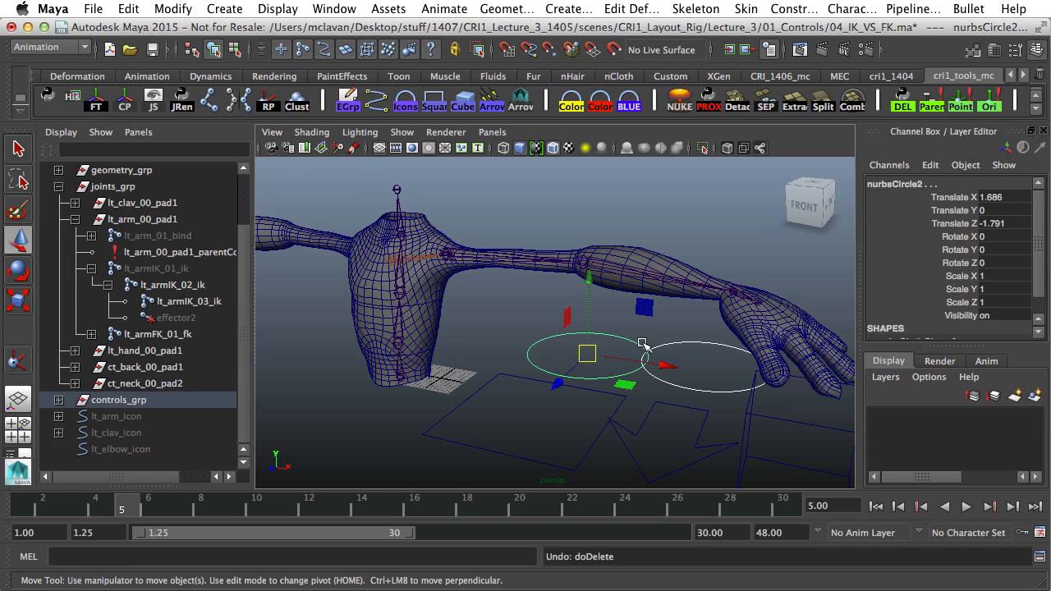
{"action": "left_click", "coordinate": [621, 340]}
{"action": "left_click", "coordinate": [617, 339]}
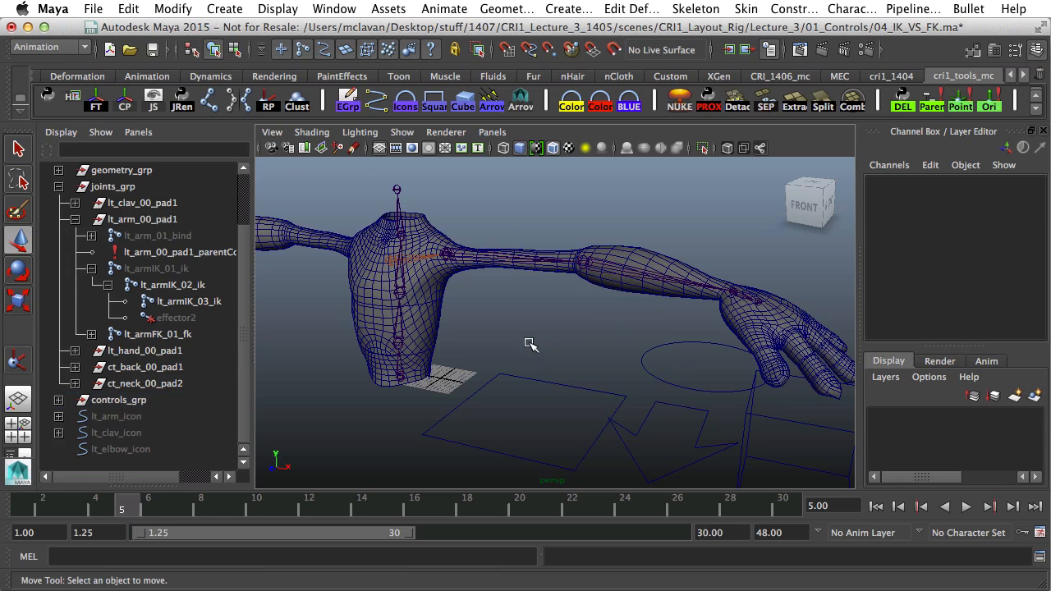
Create a new NURBS circle at the origin for the FK arm control
{"action": "left_click_drag", "start_coordinate": [491, 328], "coordinate": [446, 326], "text": "alt"}
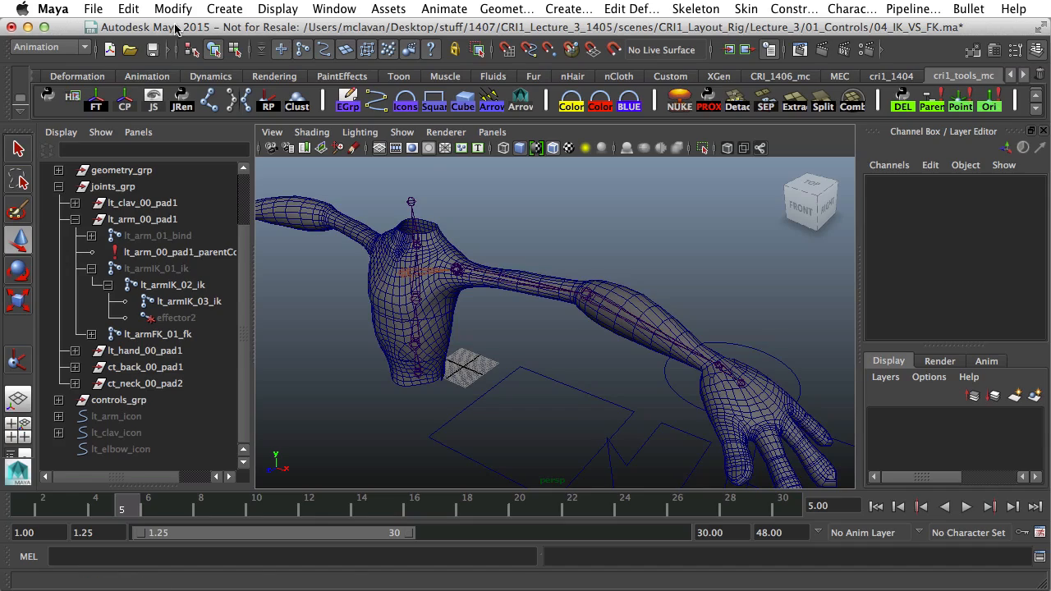
{"action": "left_click", "coordinate": [220, 9]}
{"action": "mouse_move", "coordinate": [271, 37]}
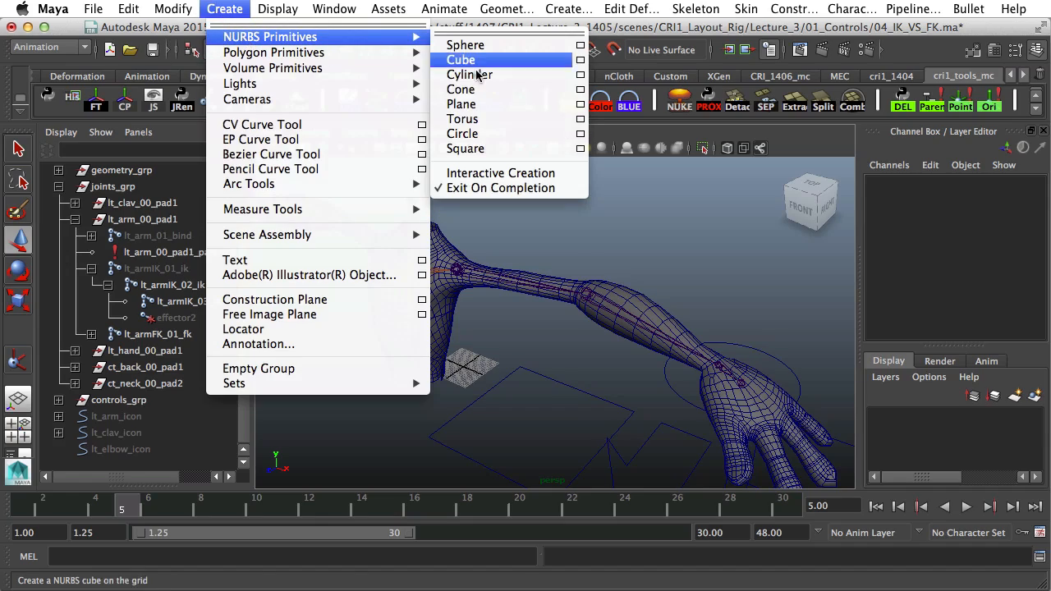
{"action": "left_click", "coordinate": [489, 134]}
{"action": "left_click_drag", "start_coordinate": [526, 359], "coordinate": [535, 340], "text": "alt"}
{"action": "middle_click_drag", "start_coordinate": [499, 340], "coordinate": [476, 303], "text": "alt"}
{"action": "right_click_drag", "start_coordinate": [476, 304], "coordinate": [524, 317], "text": "alt"}
{"action": "middle_click_drag", "start_coordinate": [524, 317], "coordinate": [559, 308], "text": "alt"}
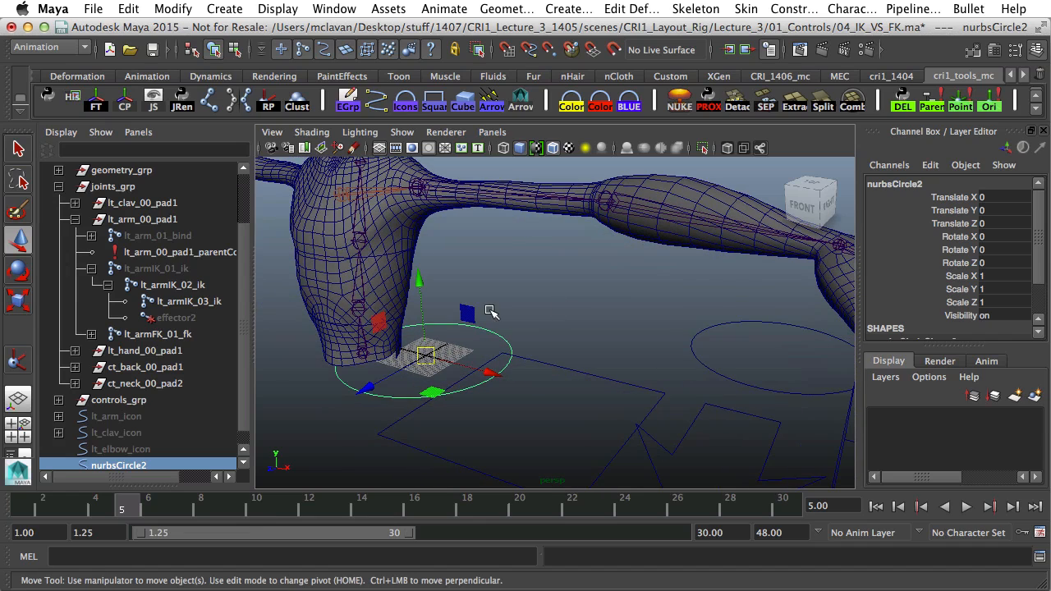
Turn the new circle upright by setting its creation inputs Normal X to 1 and Normal Y to 0
{"action": "scroll", "coordinate": [953, 283], "scroll_direction": "down", "scroll_amount": 2}
{"action": "left_click", "coordinate": [933, 320]}
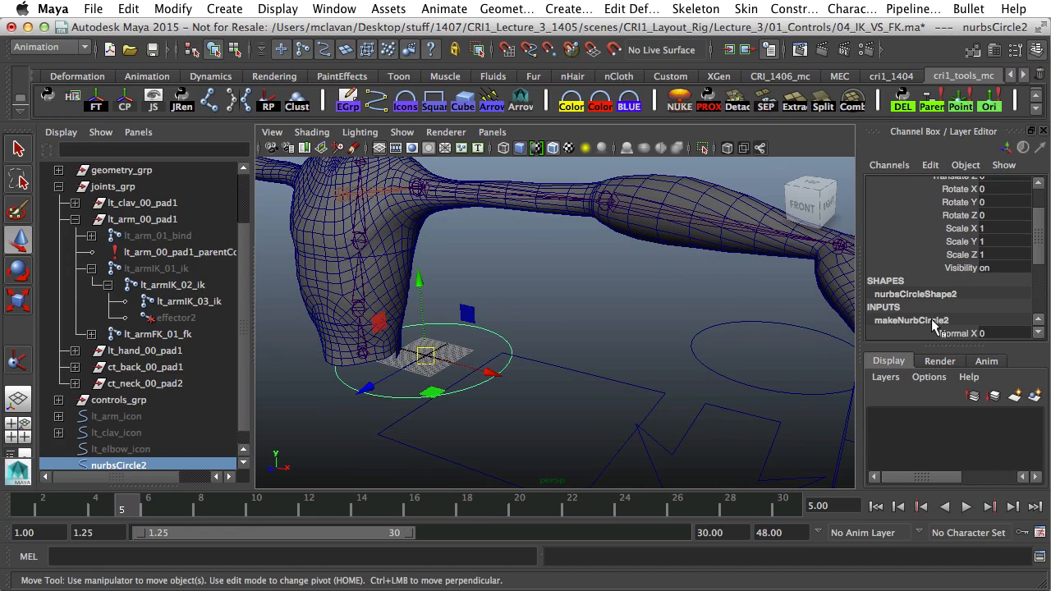
{"action": "scroll", "coordinate": [938, 302], "scroll_direction": "down", "scroll_amount": 4}
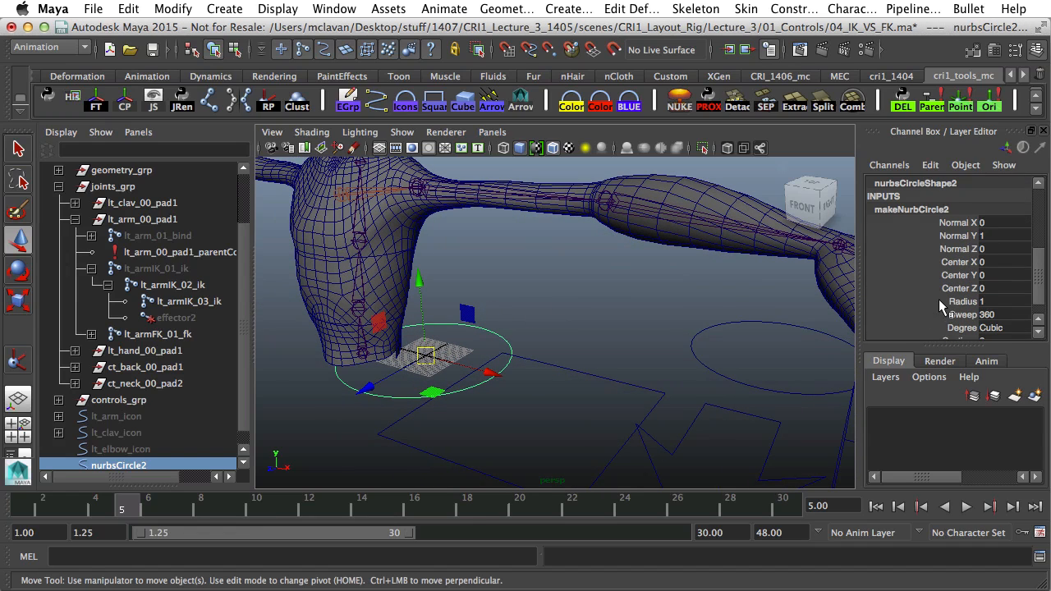
{"action": "left_click", "coordinate": [990, 221]}
{"action": "type", "text": "1"}
{"action": "left_click", "coordinate": [991, 237]}
{"action": "type", "text": "0"}
{"action": "key", "text": "Return"}
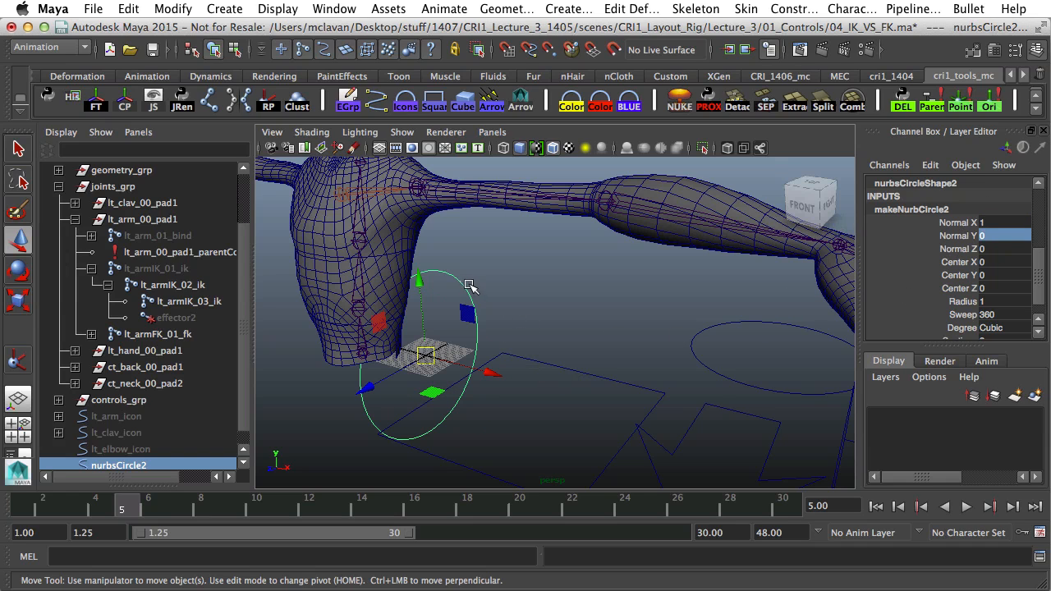
Group the new circle under its own parent group and expand that group in the hierarchy
{"action": "left_click_drag", "start_coordinate": [456, 269], "coordinate": [431, 323]}
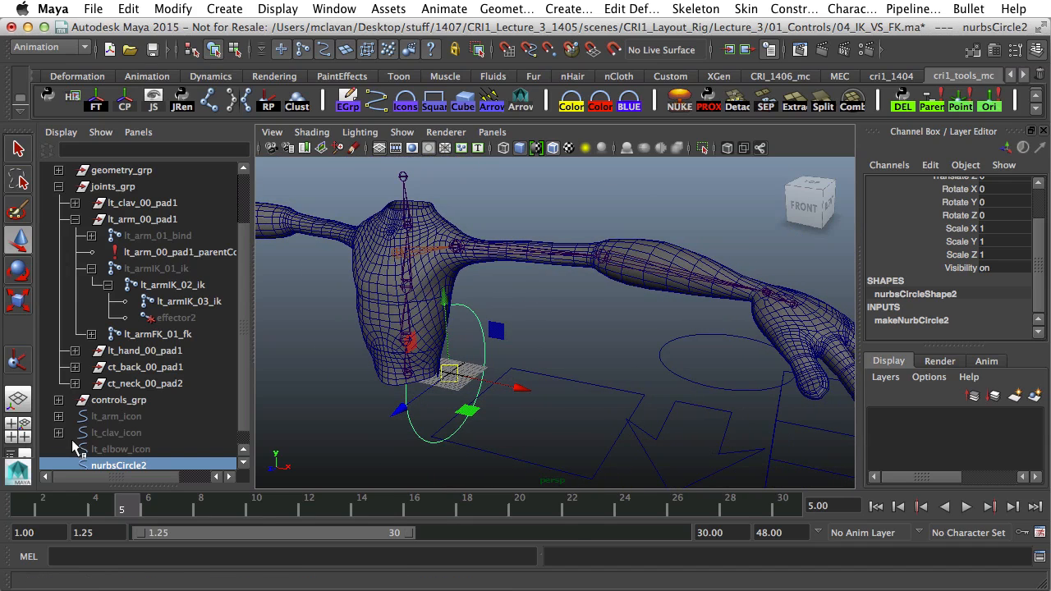
{"action": "key", "text": "ctrl+g"}
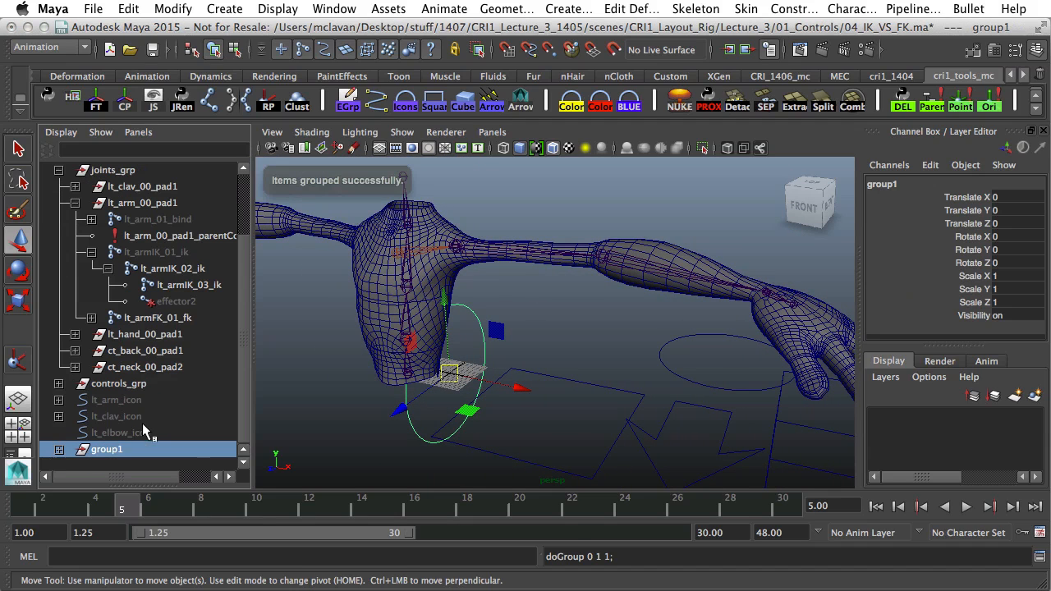
{"action": "left_click", "coordinate": [58, 449]}
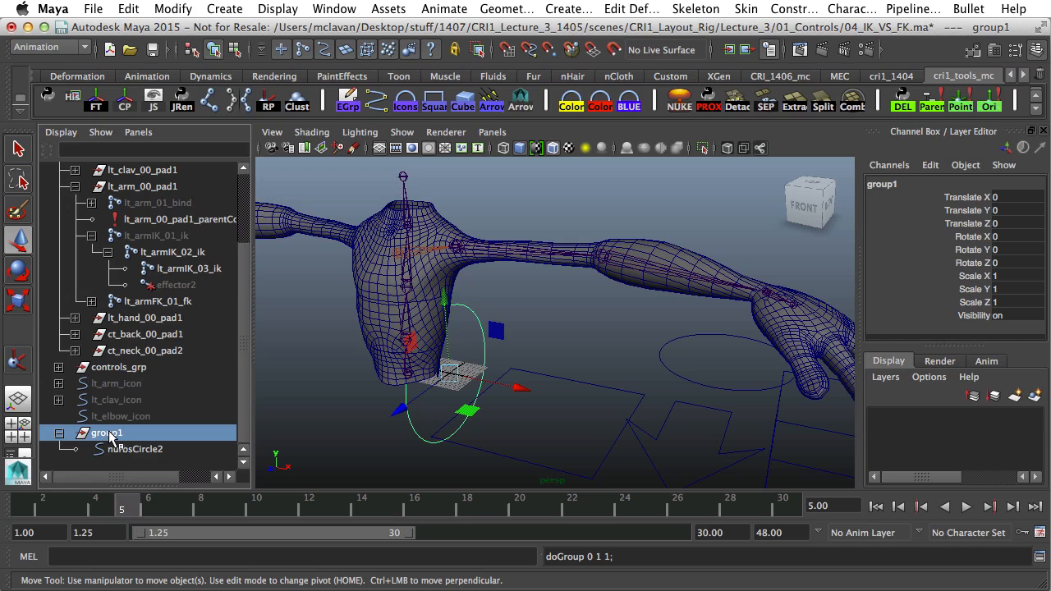
Parent-constrain the circle's group to the lt_armFK_01_fk shoulder joint with Maintain offset turned off
{"action": "left_click_drag", "start_coordinate": [506, 277], "coordinate": [565, 360], "text": "alt"}
{"action": "left_click", "coordinate": [506, 292]}
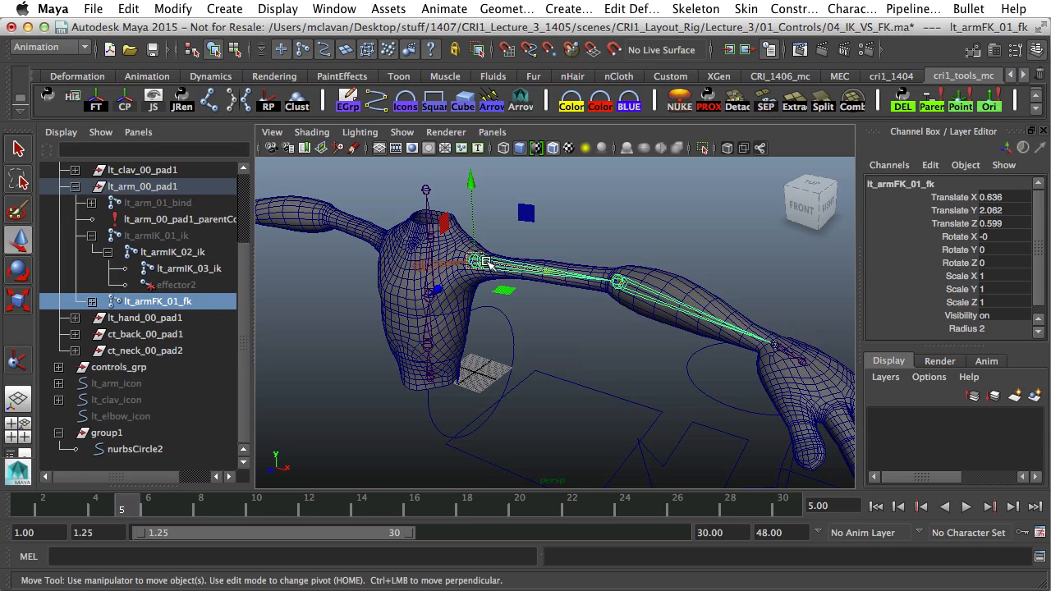
{"action": "left_click", "coordinate": [102, 435], "text": "ctrl"}
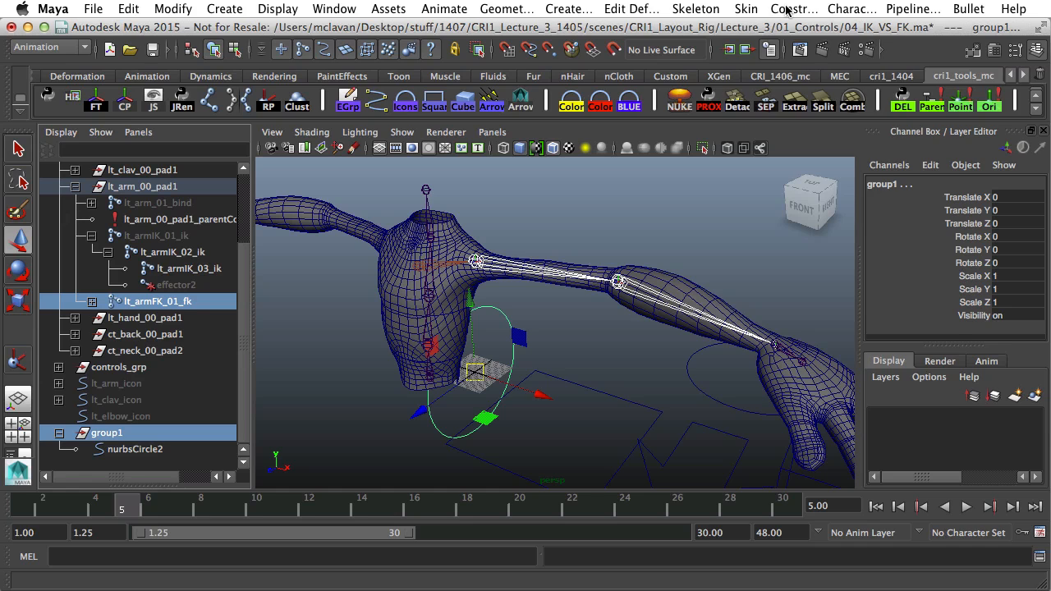
{"action": "left_click", "coordinate": [631, 8]}
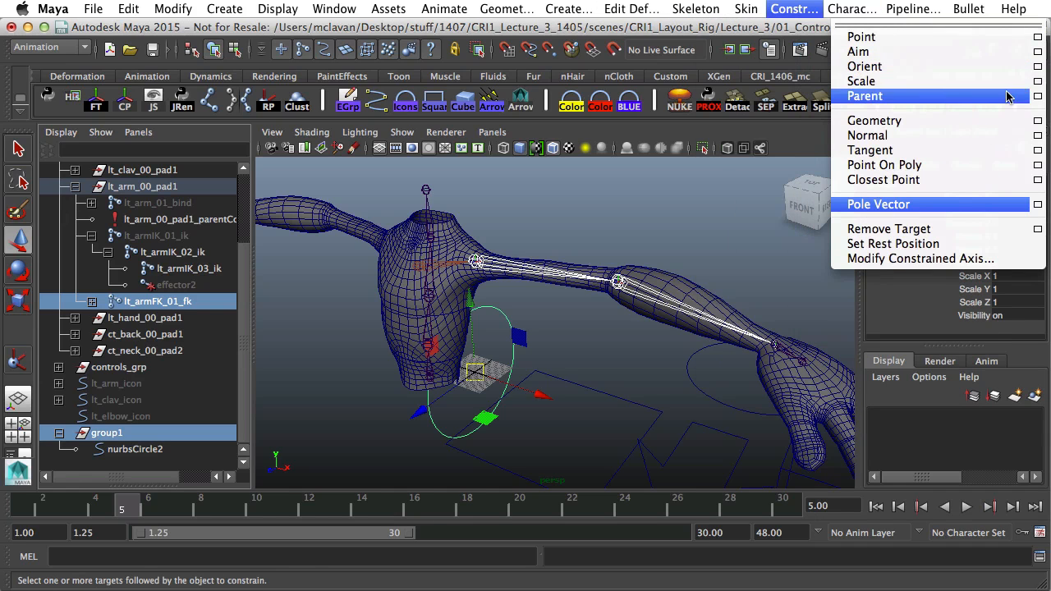
{"action": "left_click", "coordinate": [1038, 96]}
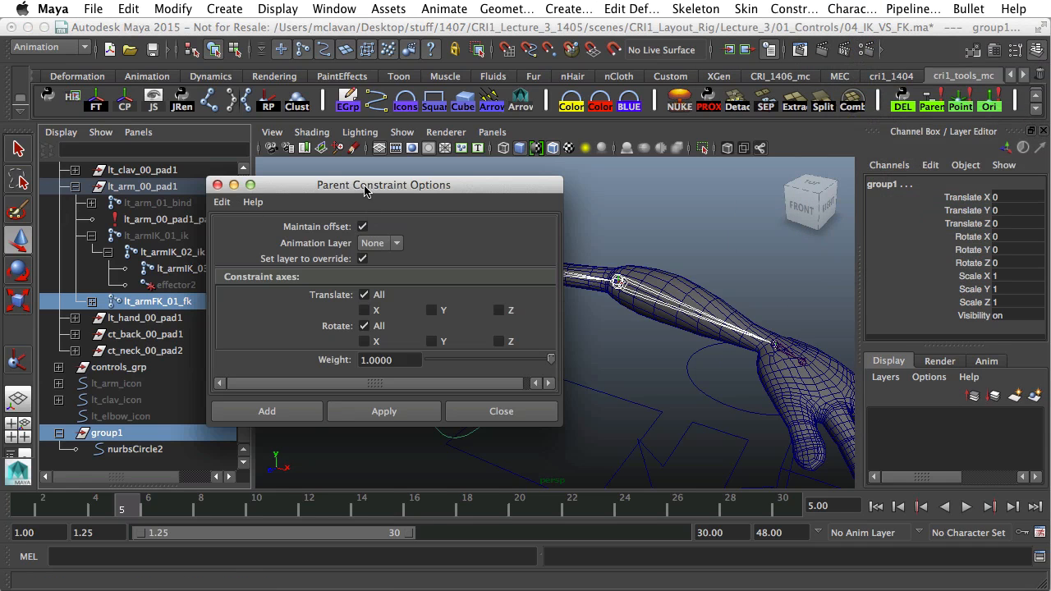
{"action": "left_click_drag", "start_coordinate": [365, 191], "coordinate": [779, 292]}
{"action": "left_click", "coordinate": [778, 326]}
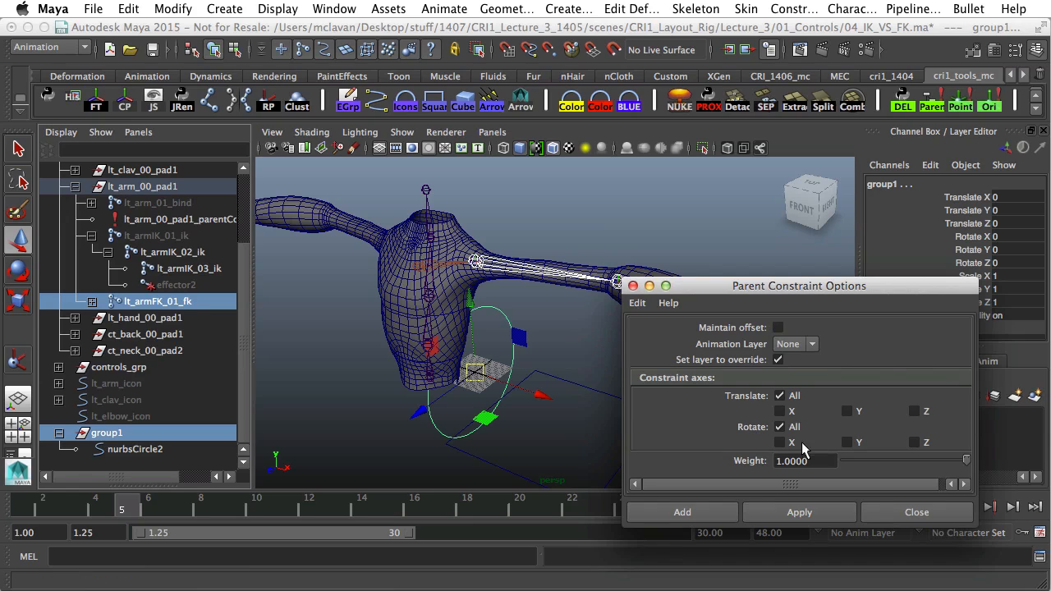
{"action": "left_click", "coordinate": [783, 512]}
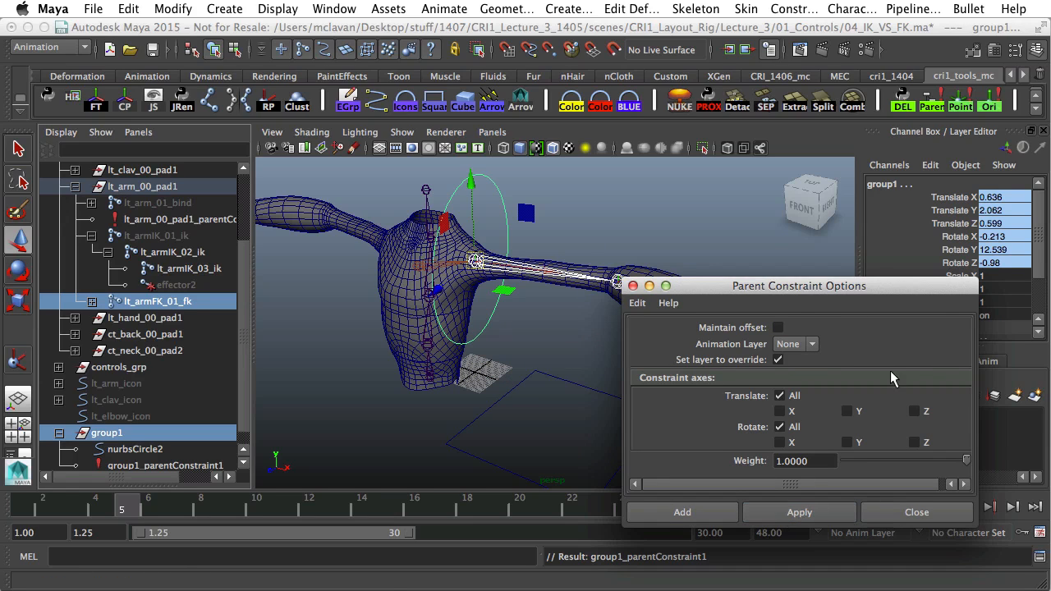
{"action": "left_click_drag", "start_coordinate": [885, 289], "coordinate": [813, 384]}
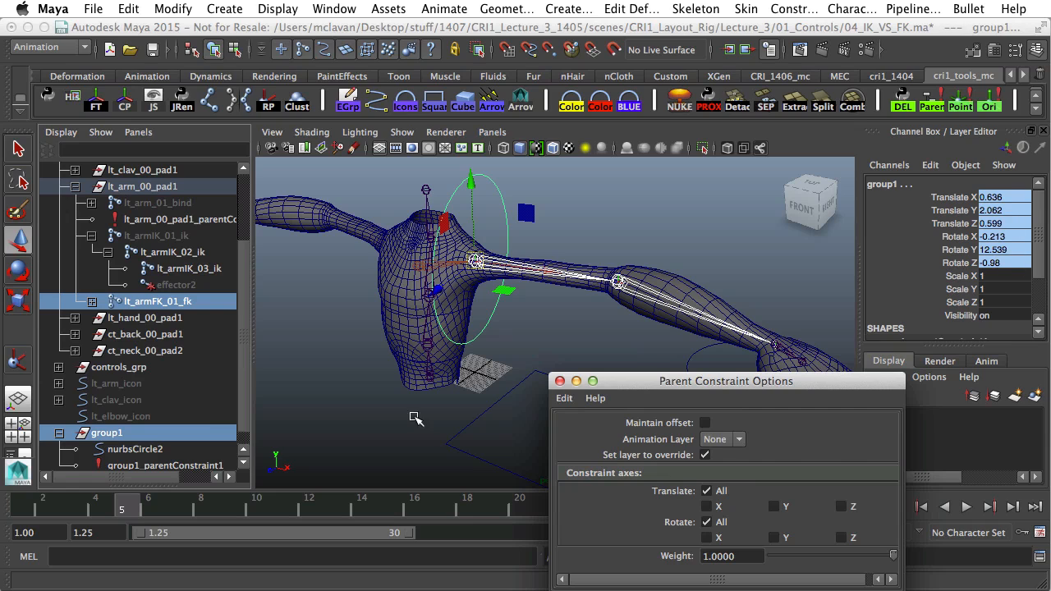
Examine how the circle's position and orientation match the lt_armFK_01_fk shoulder joint
{"action": "scroll", "coordinate": [156, 412], "scroll_direction": "down", "scroll_amount": 1}
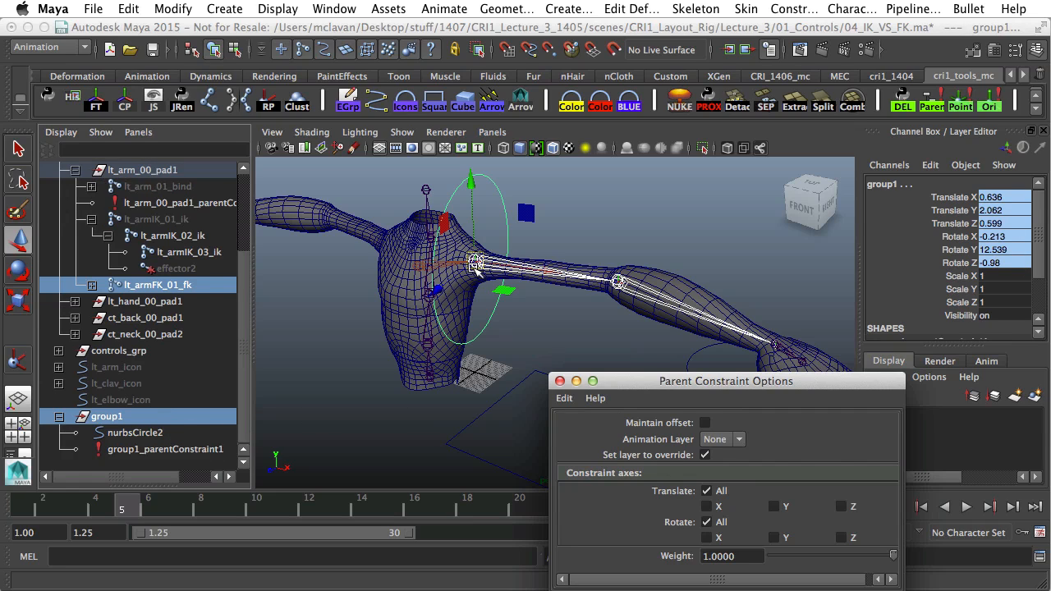
{"action": "left_click", "coordinate": [515, 182]}
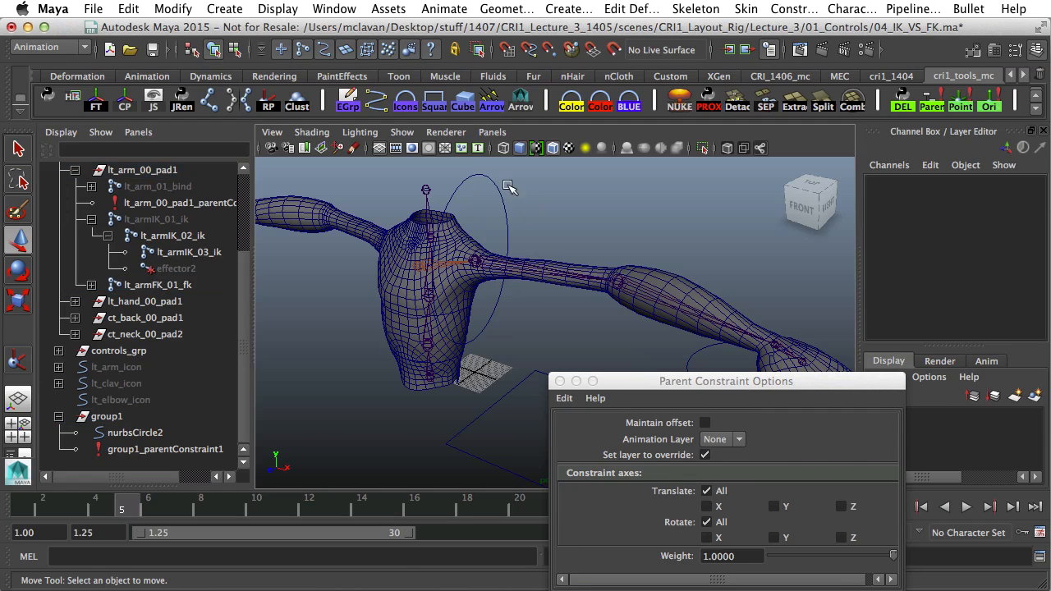
{"action": "left_click", "coordinate": [512, 231]}
{"action": "left_click_drag", "start_coordinate": [552, 215], "coordinate": [525, 243], "text": "alt"}
{"action": "right_click_drag", "start_coordinate": [525, 243], "coordinate": [575, 267], "text": "alt"}
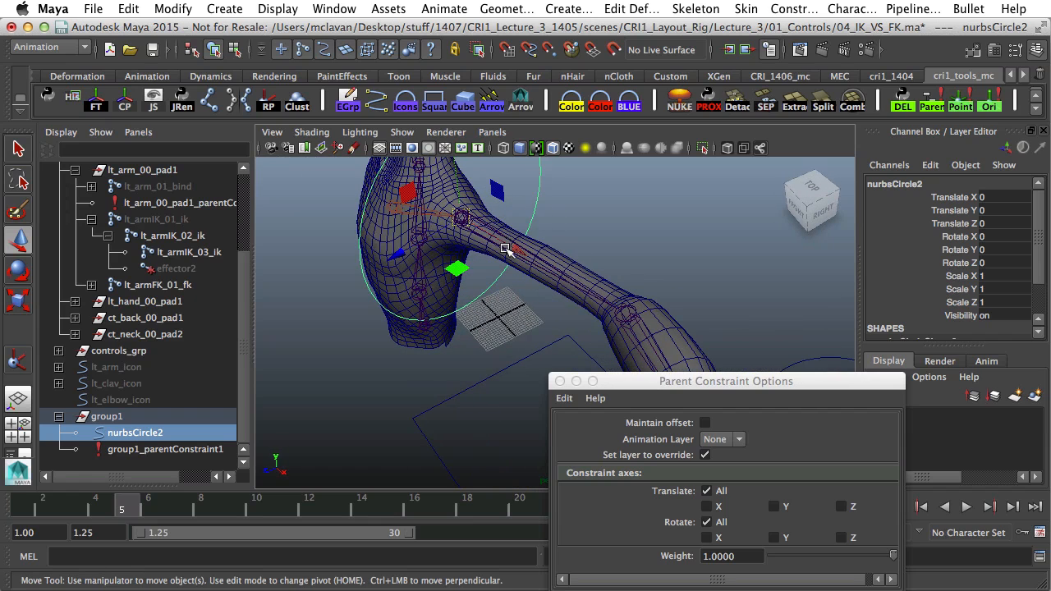
{"action": "left_click", "coordinate": [569, 276]}
{"action": "left_click", "coordinate": [537, 194]}
{"action": "middle_click_drag", "start_coordinate": [570, 222], "coordinate": [582, 256], "text": "alt"}
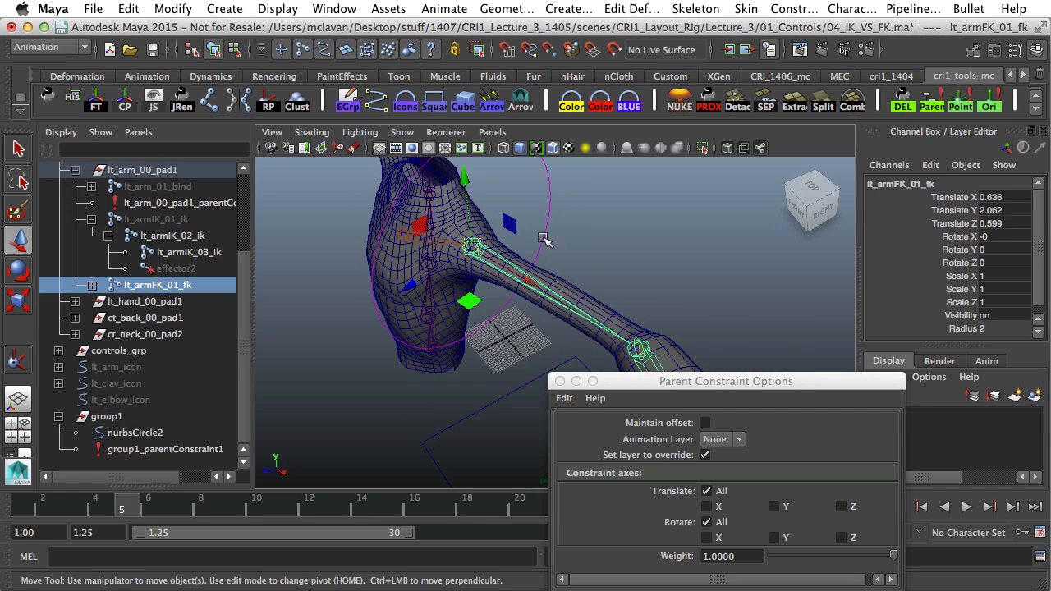
Delete the parent constraint node from the circle's group
{"action": "left_click", "coordinate": [530, 199]}
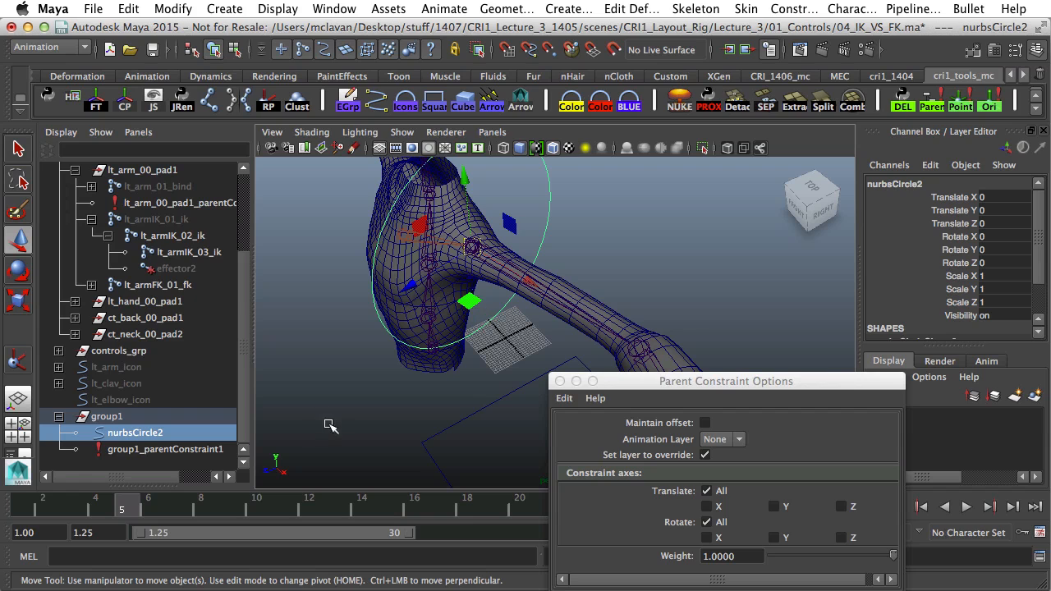
{"action": "left_click", "coordinate": [151, 450]}
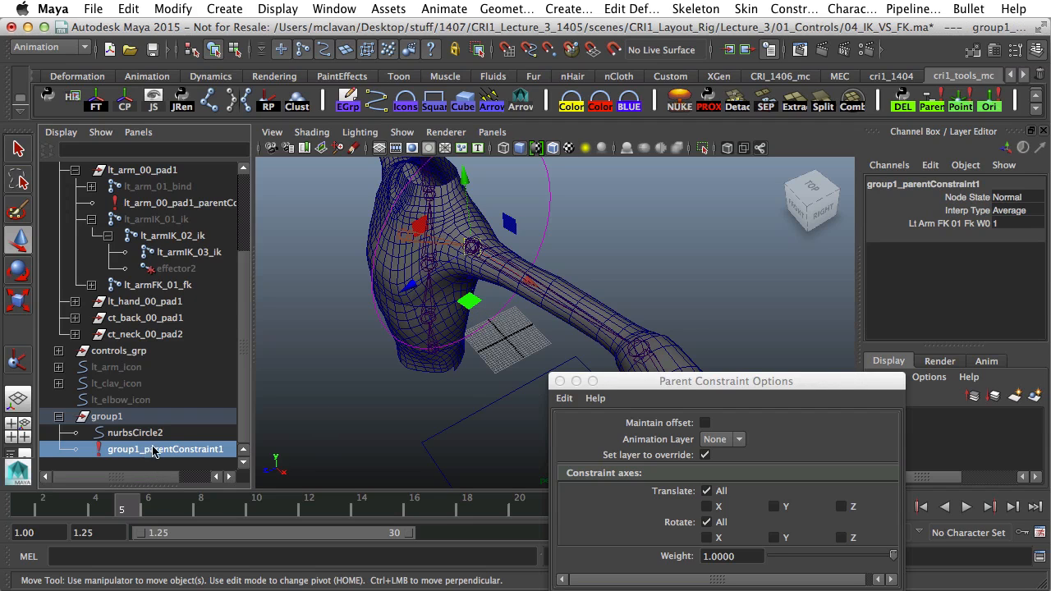
{"action": "key", "text": "Delete"}
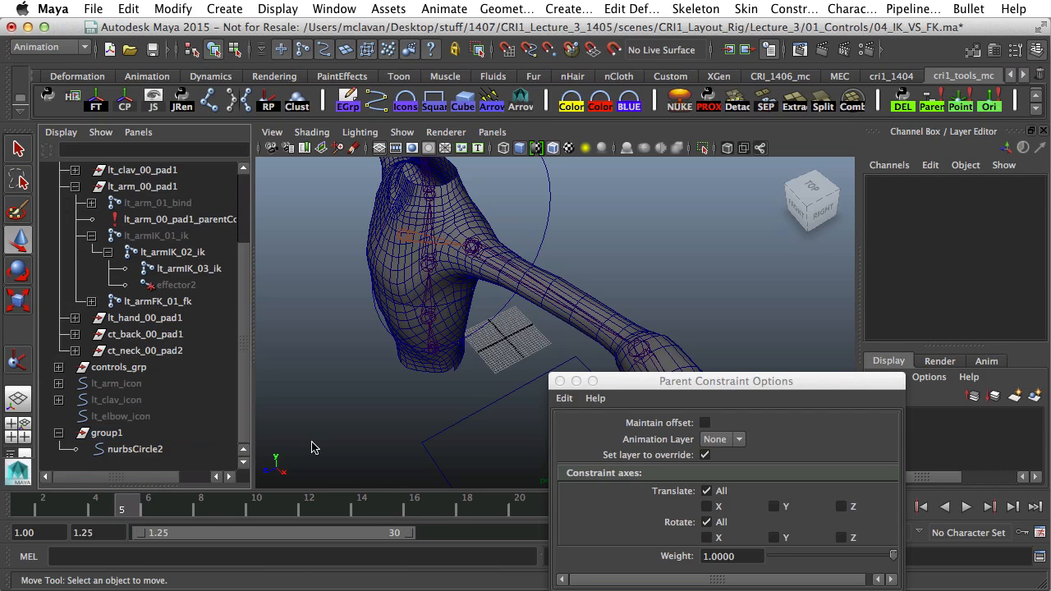
Copy the shoulder FK joint's name and use it to rename the circle's parent group as lt_armFK_01_local
{"action": "left_click", "coordinate": [106, 433]}
{"action": "left_click_drag", "start_coordinate": [460, 247], "coordinate": [584, 275], "text": "alt"}
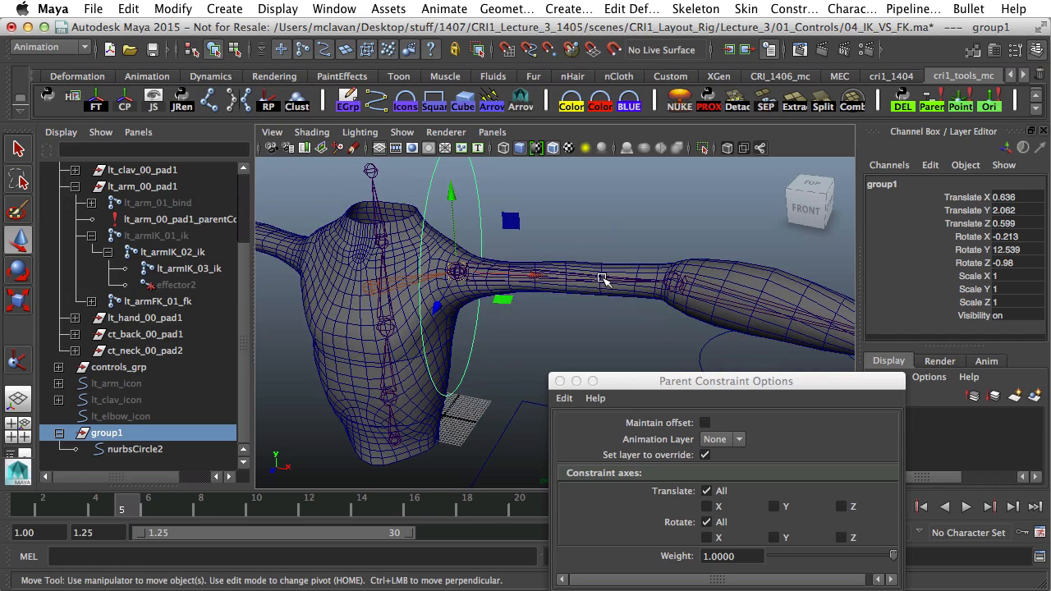
{"action": "left_click", "coordinate": [602, 279]}
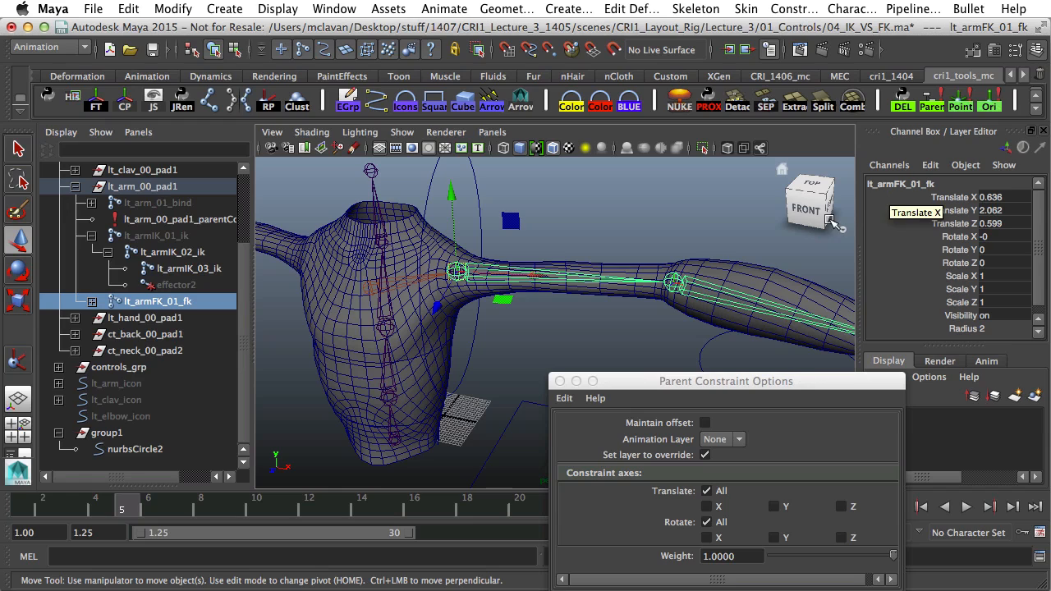
{"action": "left_click", "coordinate": [900, 197]}
{"action": "left_click", "coordinate": [897, 184]}
{"action": "key", "text": "super+c"}
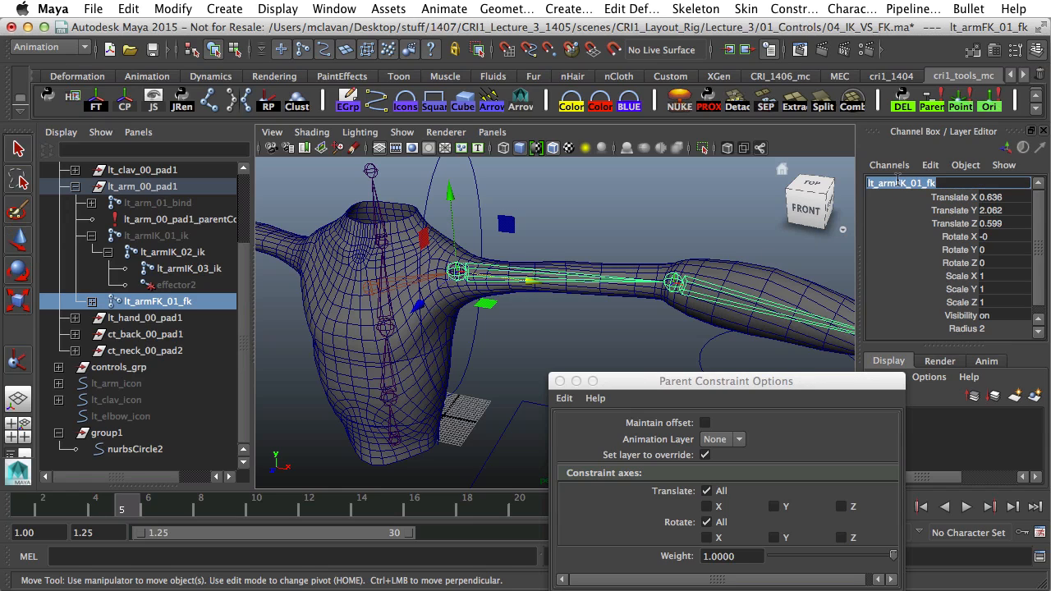
{"action": "double_click", "coordinate": [123, 430]}
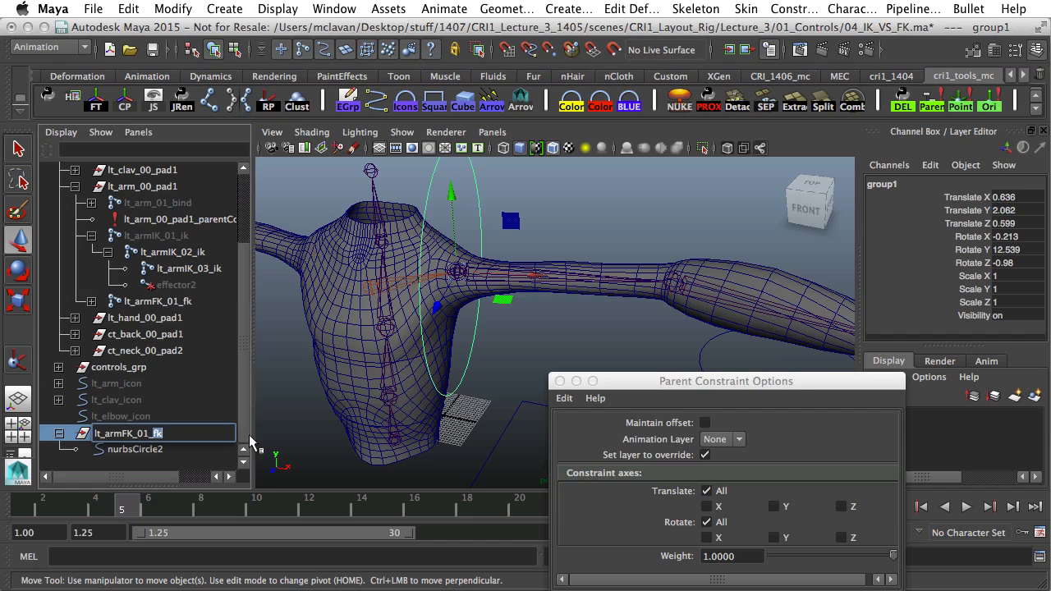
{"action": "type", "text": "lt_armFK_01_local"}
{"action": "key", "text": "Return"}
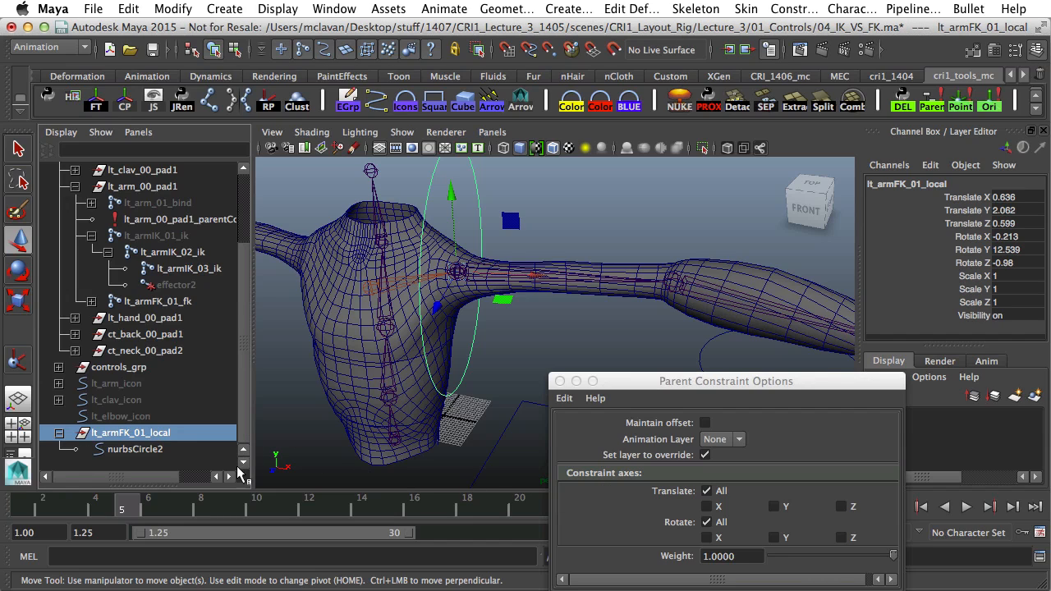
Rename the circle inside the lt_armFK_01_local group as lt_armFK_01_icon
{"action": "double_click", "coordinate": [156, 449]}
{"action": "key", "text": "super+v"}
{"action": "type", "text": "fk"}
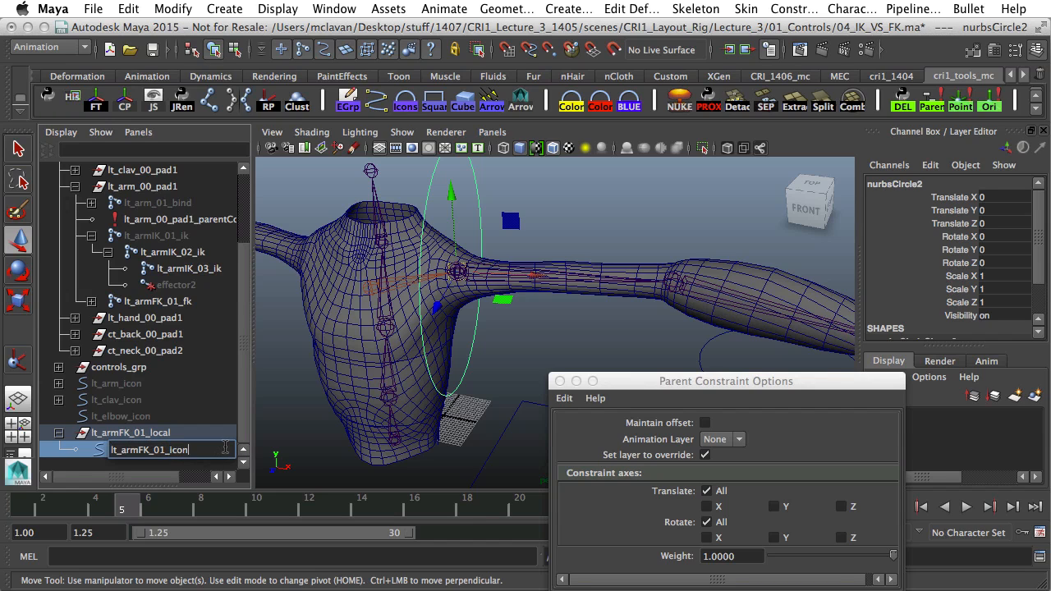
{"action": "key", "text": "Return"}
Scale the lt_armFK_01_icon circle down uniformly around the shoulder to about 0.477
{"action": "mouse_move", "coordinate": [472, 270]}
{"action": "left_mouse_down", "text": "alt"}
{"action": "mouse_move", "coordinate": [440, 221]}
{"action": "mouse_move", "coordinate": [455, 273]}
{"action": "left_mouse_up", "text": "alt"}
{"action": "middle_click_drag", "start_coordinate": [435, 271], "coordinate": [436, 331], "text": "alt"}
{"action": "left_click_drag", "start_coordinate": [436, 331], "coordinate": [455, 299], "text": "alt"}
{"action": "left_click_drag", "start_coordinate": [514, 356], "coordinate": [456, 352], "text": "alt"}
{"action": "middle_click_drag", "start_coordinate": [456, 352], "coordinate": [451, 327], "text": "alt"}
{"action": "left_click_drag", "start_coordinate": [451, 327], "coordinate": [535, 364], "text": "alt"}
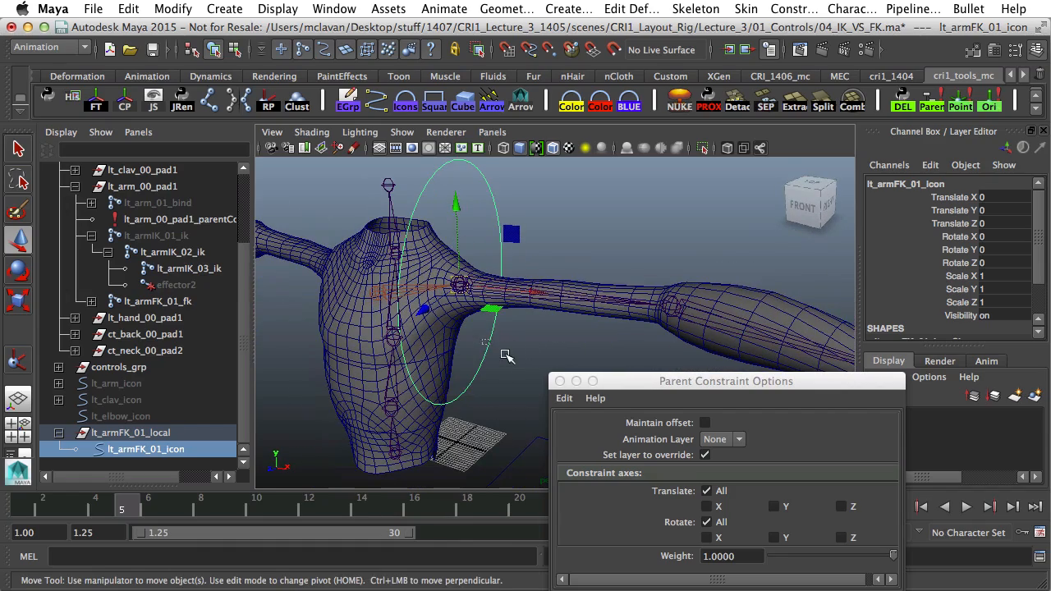
{"action": "key", "text": "r"}
{"action": "left_click_drag", "start_coordinate": [464, 285], "coordinate": [362, 323]}
{"action": "left_click_drag", "start_coordinate": [361, 323], "coordinate": [485, 293], "text": "alt"}
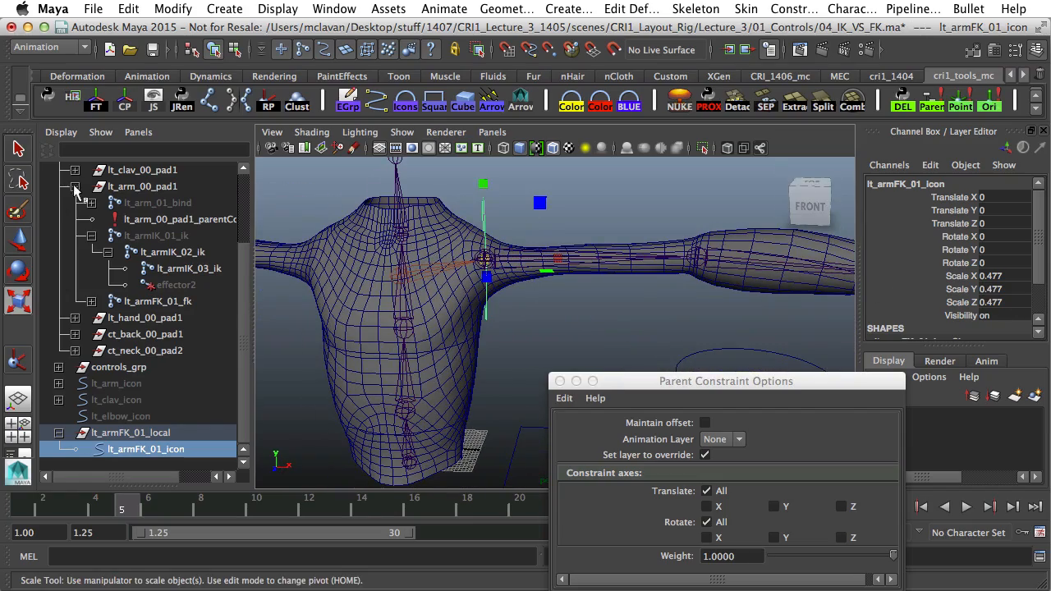
Freeze the transformations of lt_armFK_01_icon and delete its construction history
{"action": "left_click", "coordinate": [97, 100]}
{"action": "scroll", "coordinate": [911, 269], "scroll_direction": "down", "scroll_amount": 3}
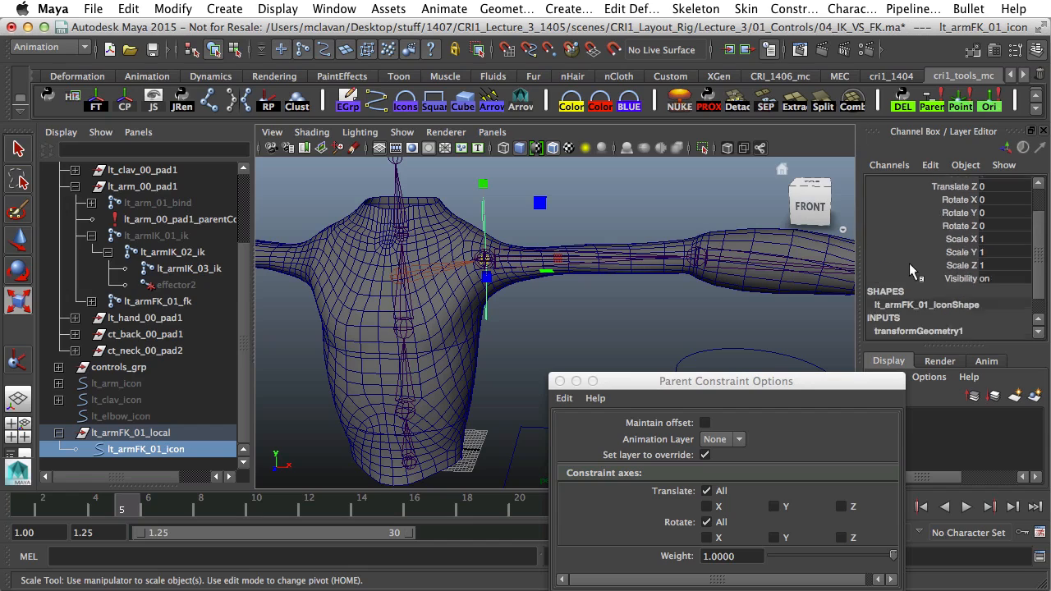
{"action": "left_click", "coordinate": [73, 100]}
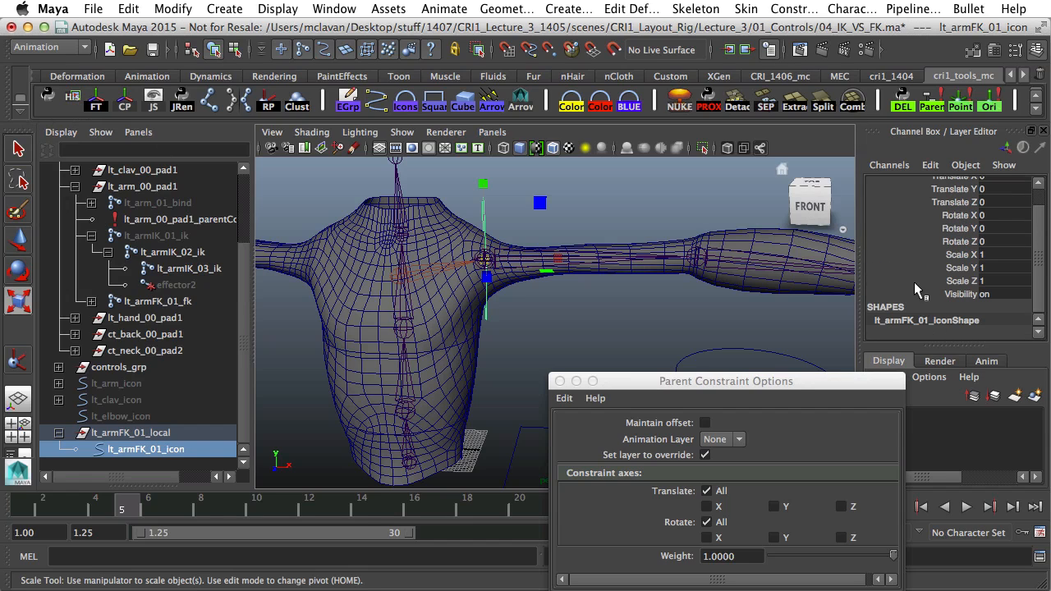
Compare the translate and rotate values of the lt_armFK_01_local group with those of its lt_armFK_01_icon circle
{"action": "left_click", "coordinate": [141, 435]}
{"action": "left_click", "coordinate": [153, 449]}
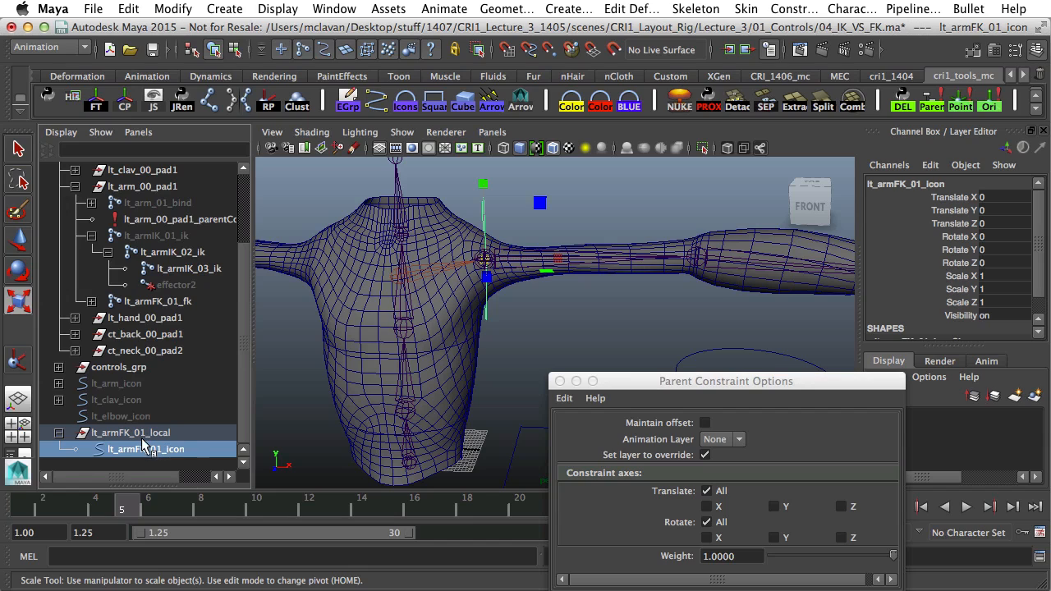
{"action": "left_click", "coordinate": [138, 436]}
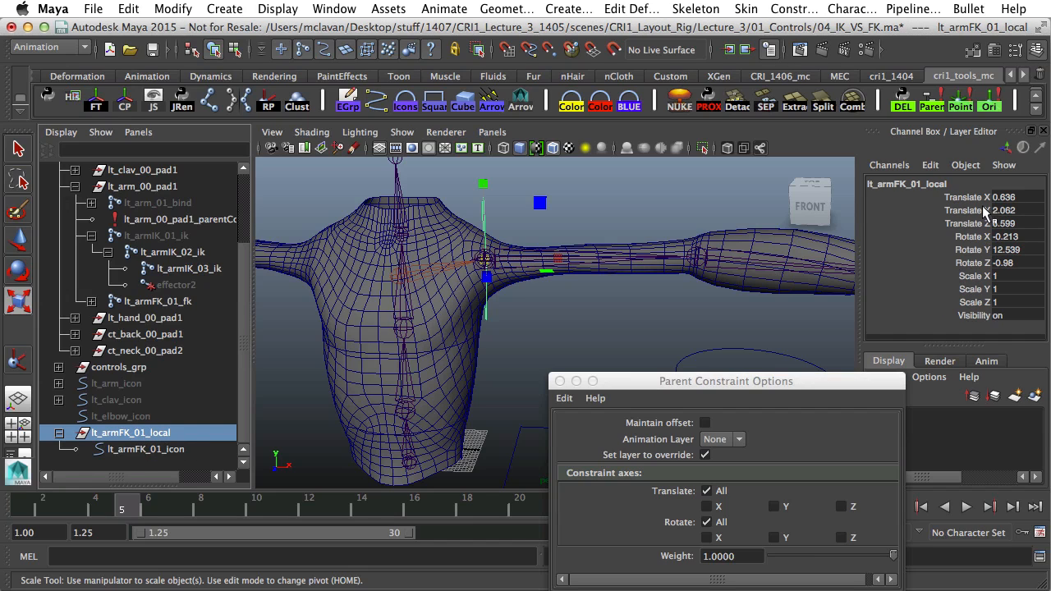
{"action": "left_click_drag", "start_coordinate": [985, 212], "coordinate": [984, 263]}
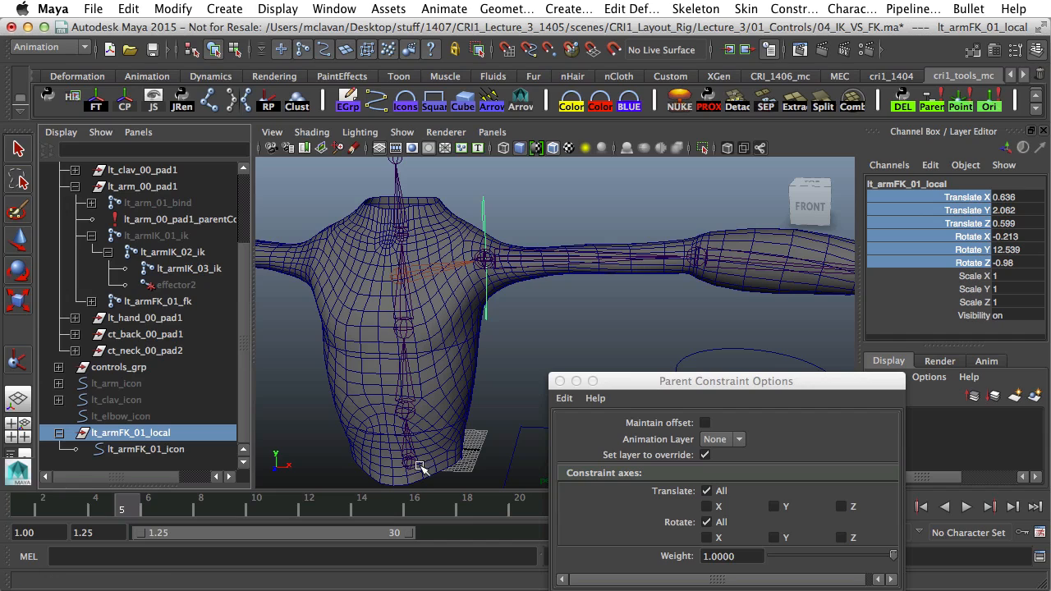
{"action": "left_click", "coordinate": [153, 451]}
{"action": "left_click", "coordinate": [148, 435]}
{"action": "left_click_drag", "start_coordinate": [976, 202], "coordinate": [975, 263]}
{"action": "left_click_drag", "start_coordinate": [660, 289], "coordinate": [620, 284], "text": "alt"}
{"action": "key", "text": "w"}
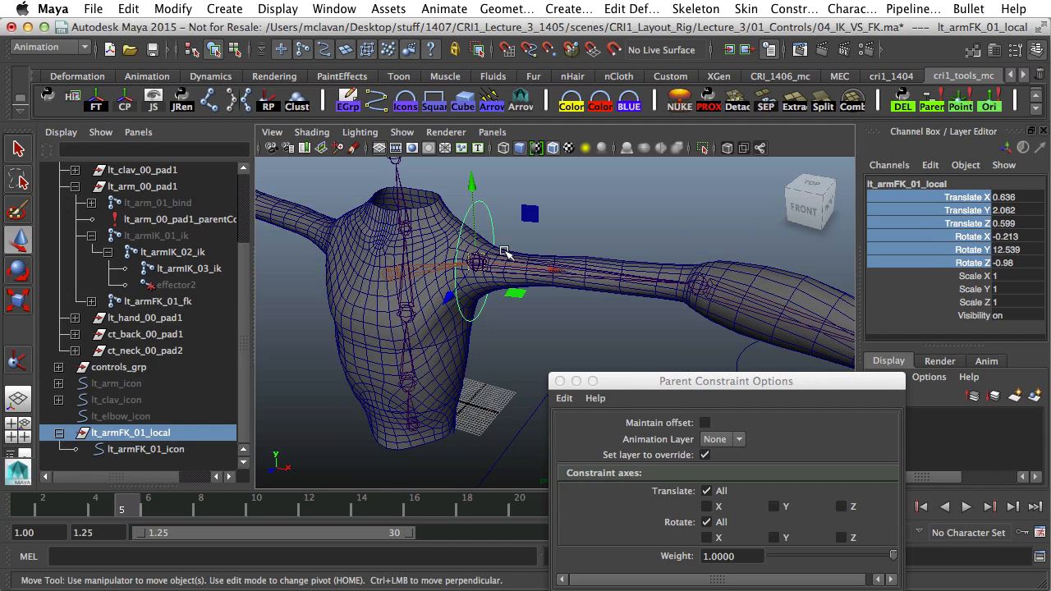
Test rotating the lt_armFK_01_icon circle around the shoulder, then undo the rotation
{"action": "left_click", "coordinate": [145, 449]}
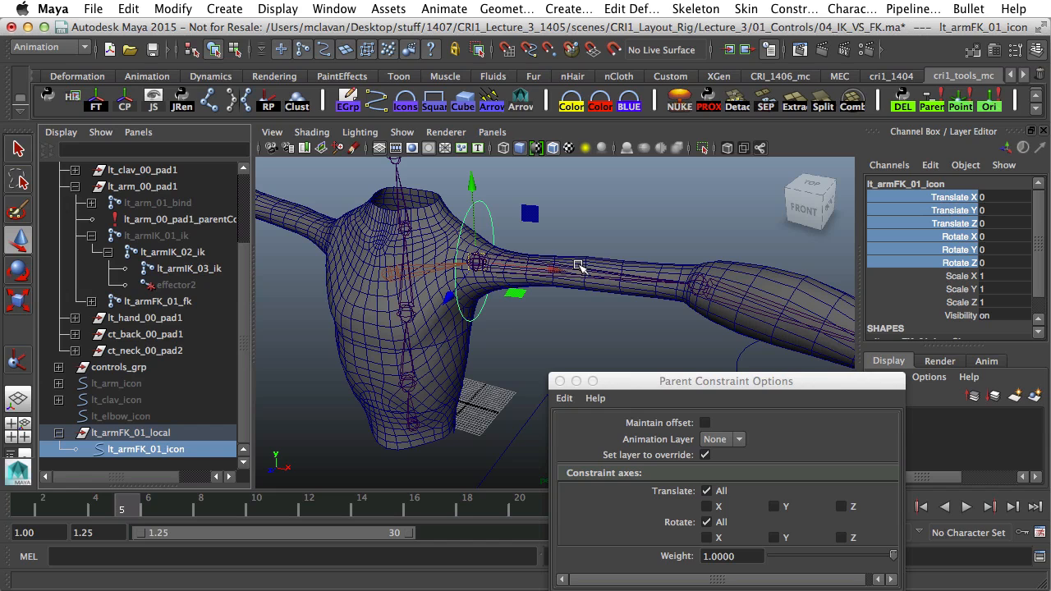
{"action": "key", "text": "e"}
{"action": "left_click_drag", "start_coordinate": [497, 283], "coordinate": [496, 287]}
{"action": "key", "text": "ctrl+z"}
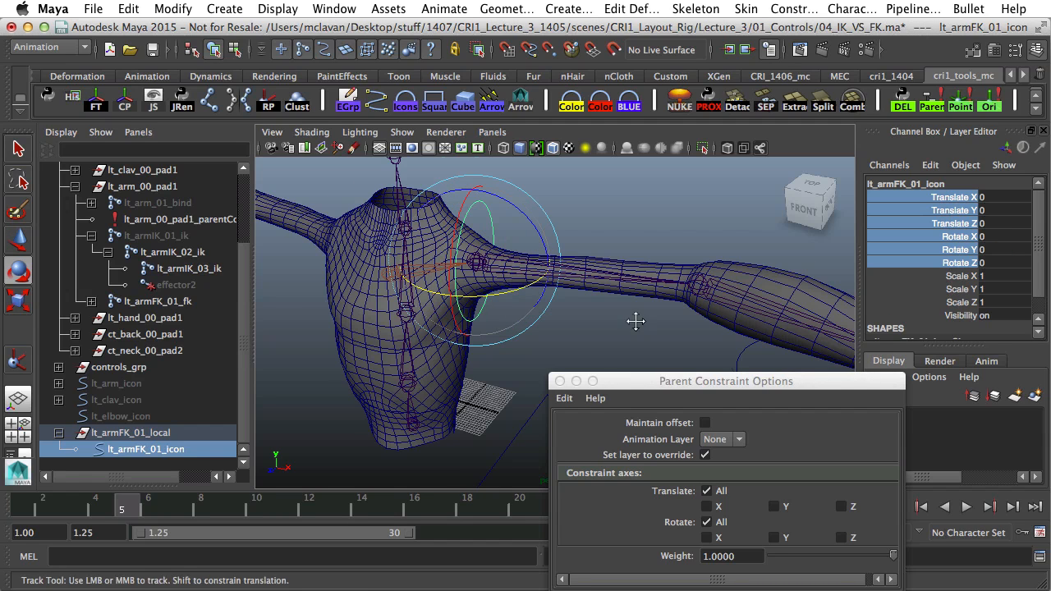
Create a new NURBS circle for the elbow FK joint and group it under its own parent group
{"action": "left_click_drag", "start_coordinate": [633, 321], "coordinate": [509, 331], "text": "alt"}
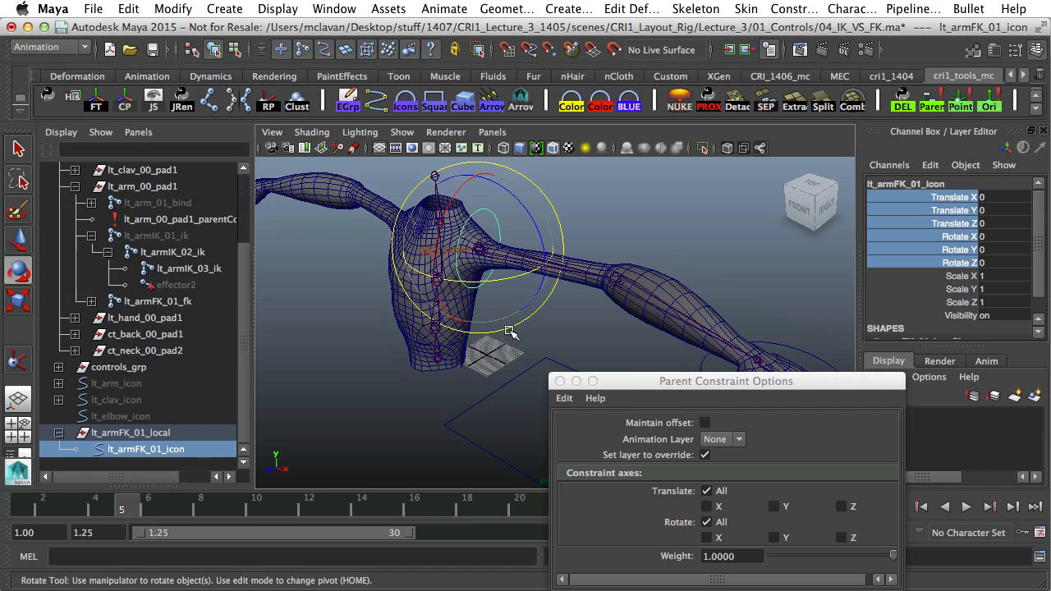
{"action": "left_click", "coordinate": [628, 287]}
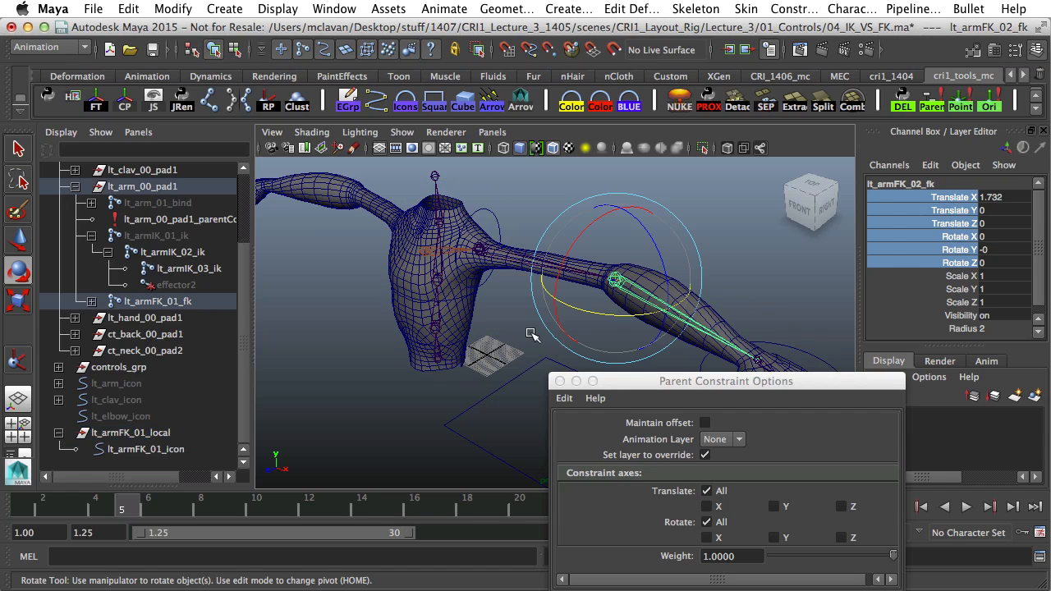
{"action": "left_click", "coordinate": [567, 234]}
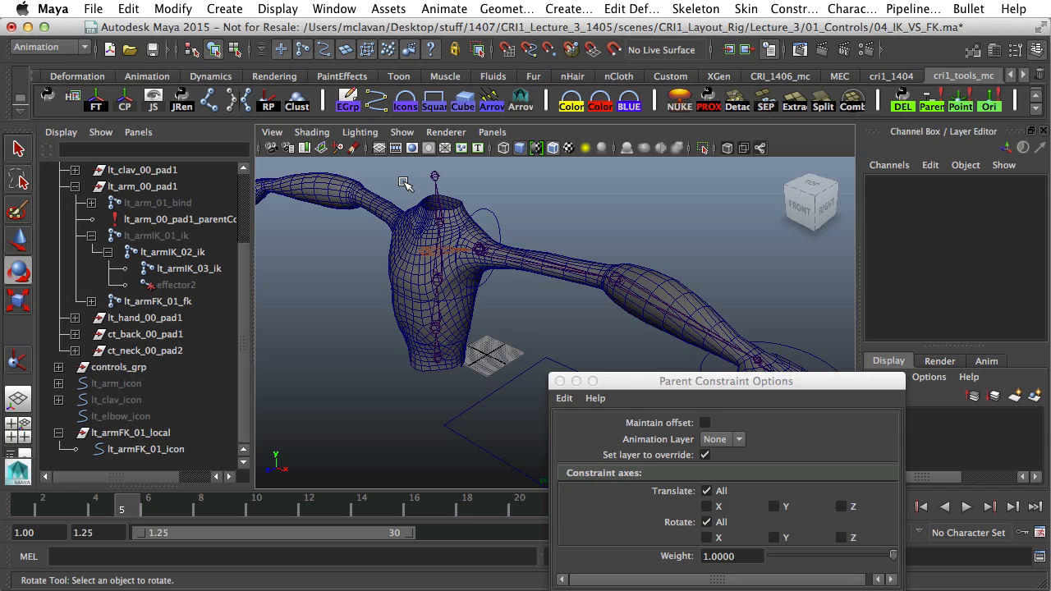
{"action": "left_click", "coordinate": [235, 10]}
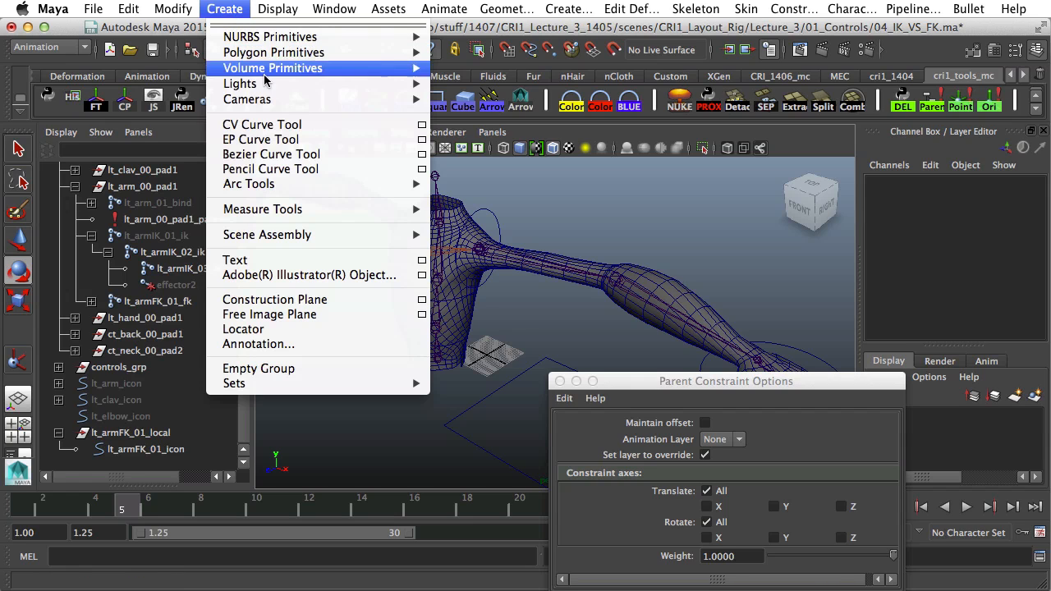
{"action": "mouse_move", "coordinate": [386, 37]}
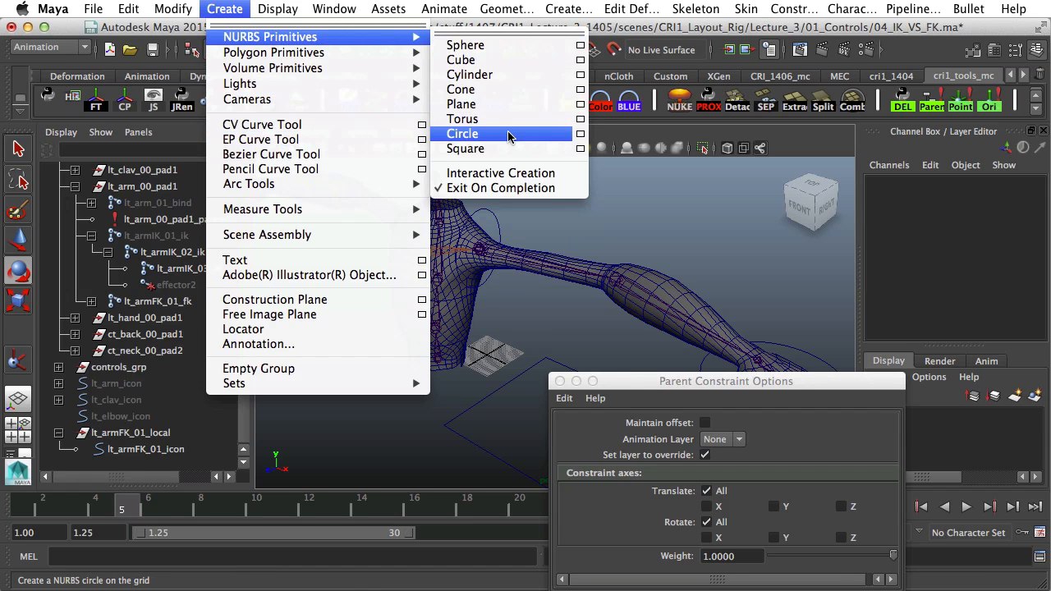
{"action": "left_click", "coordinate": [559, 134]}
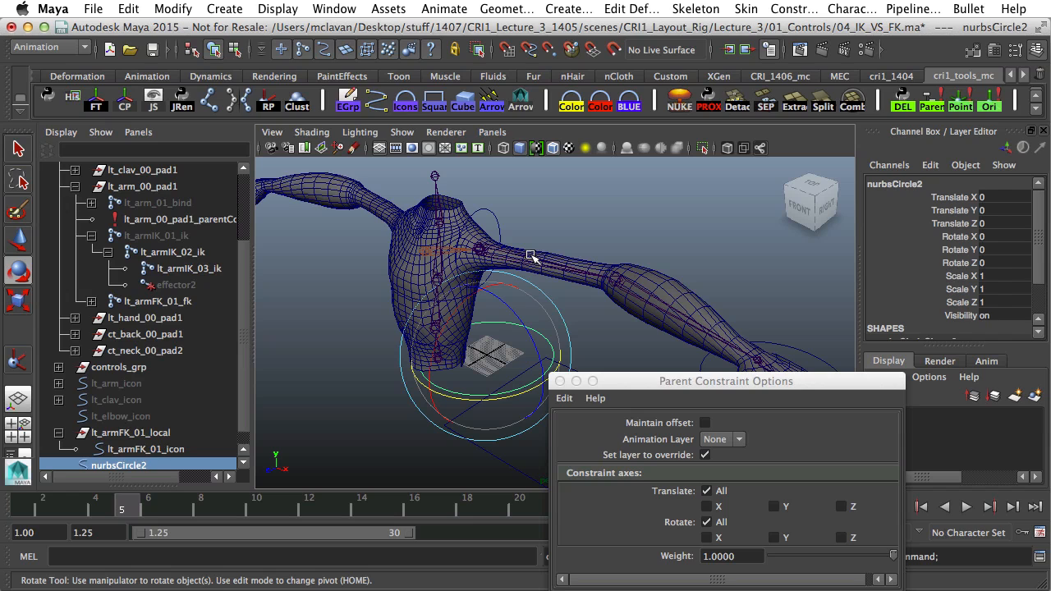
{"action": "key", "text": "ctrl+g"}
{"action": "right_click_drag", "start_coordinate": [562, 289], "coordinate": [581, 281], "text": "alt"}
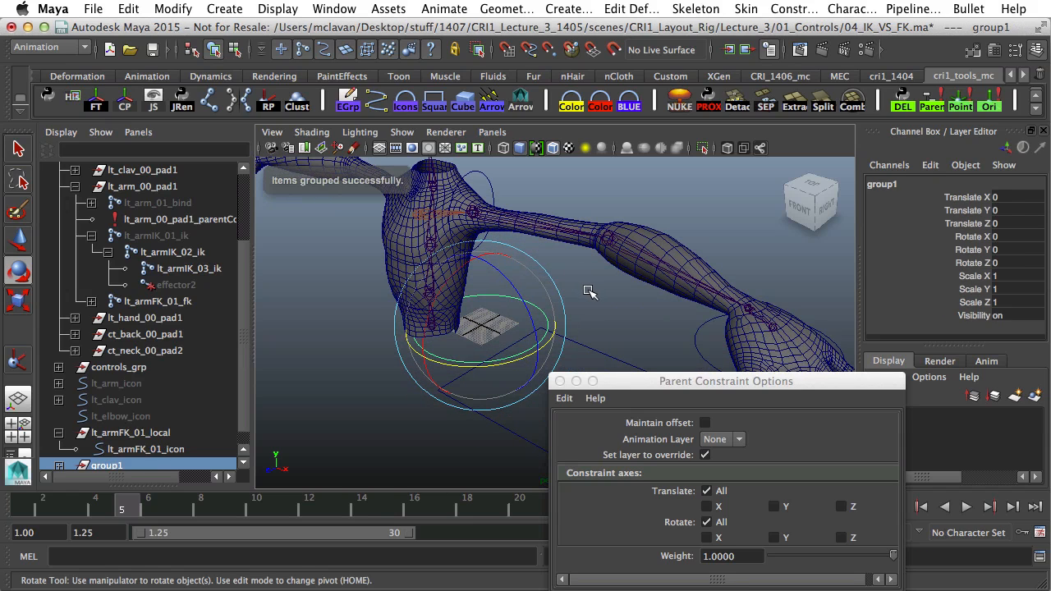
Set the new circle's Normal X to 1 and Normal Y to 0 in its makeNurbCircle inputs
{"action": "left_click", "coordinate": [589, 291]}
{"action": "left_click", "coordinate": [530, 312]}
{"action": "scroll", "coordinate": [953, 304], "scroll_direction": "down", "scroll_amount": 3}
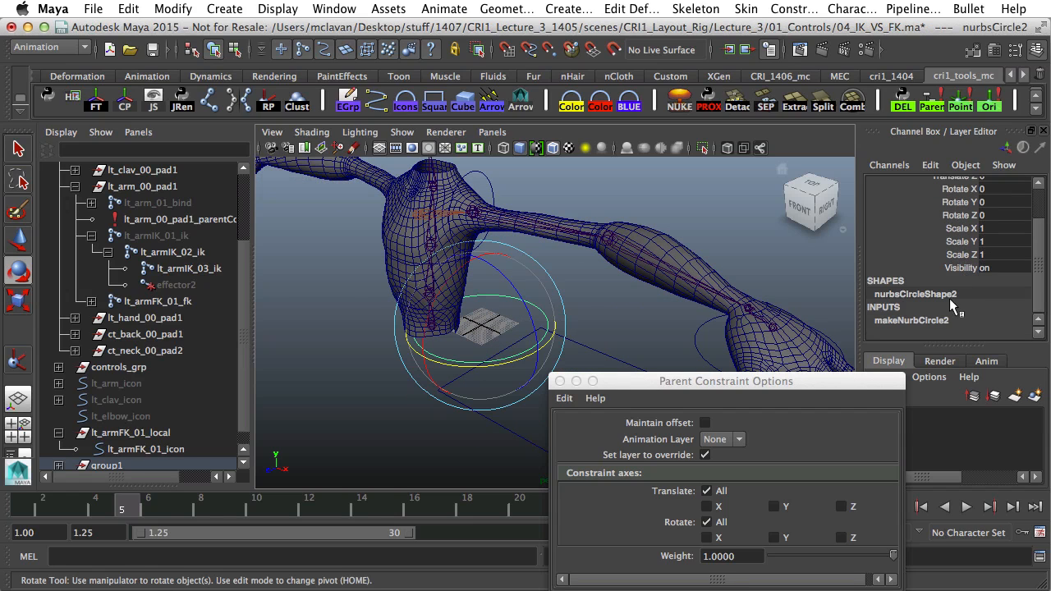
{"action": "left_click", "coordinate": [912, 320]}
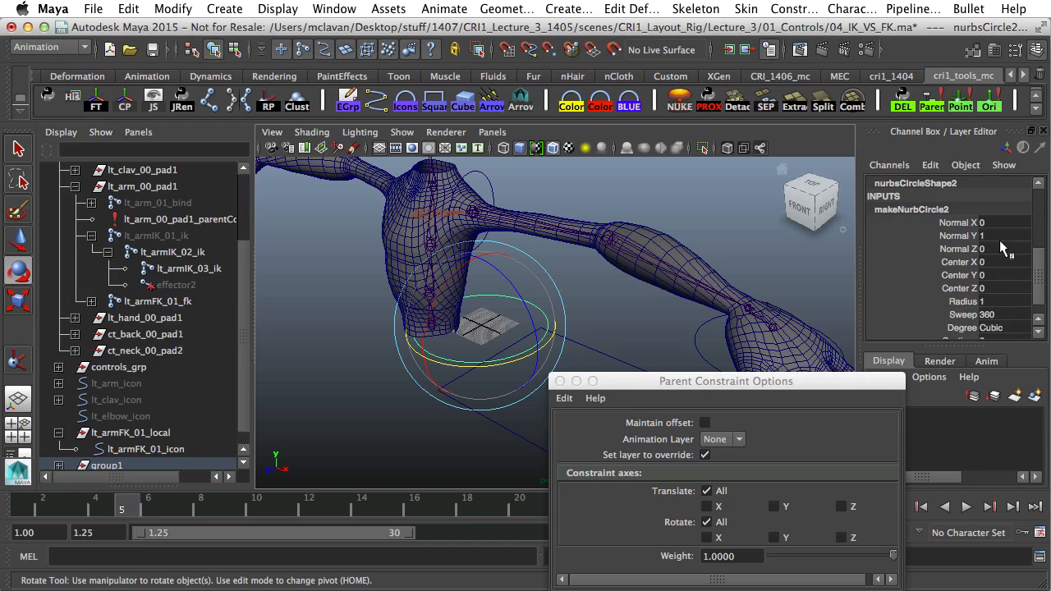
{"action": "left_click", "coordinate": [995, 221]}
{"action": "left_click", "coordinate": [1000, 237]}
{"action": "type", "text": "0"}
{"action": "key", "text": "Return"}
{"action": "key", "text": "w"}
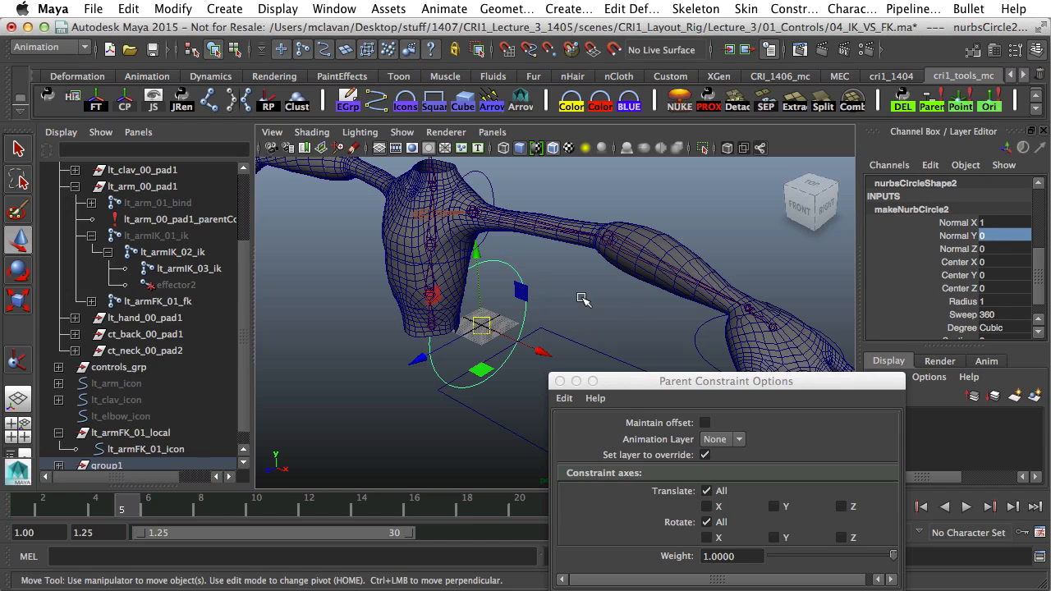
Parent-constrain the new circle's group to the lt_armFK_02_fk elbow joint with Maintain offset turned off
{"action": "scroll", "coordinate": [174, 428], "scroll_direction": "down", "scroll_amount": 1}
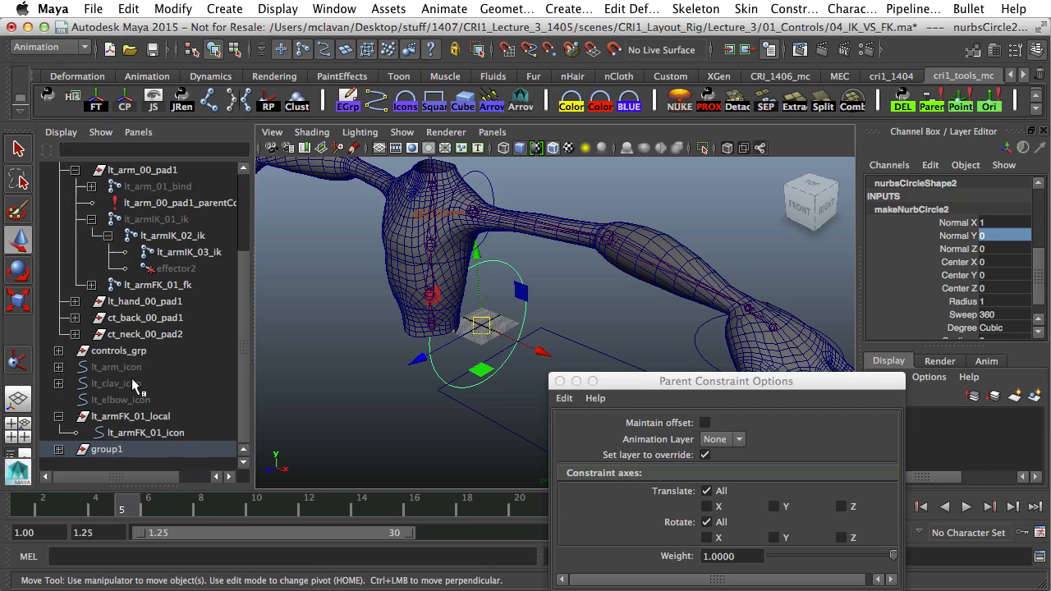
{"action": "left_click", "coordinate": [626, 248]}
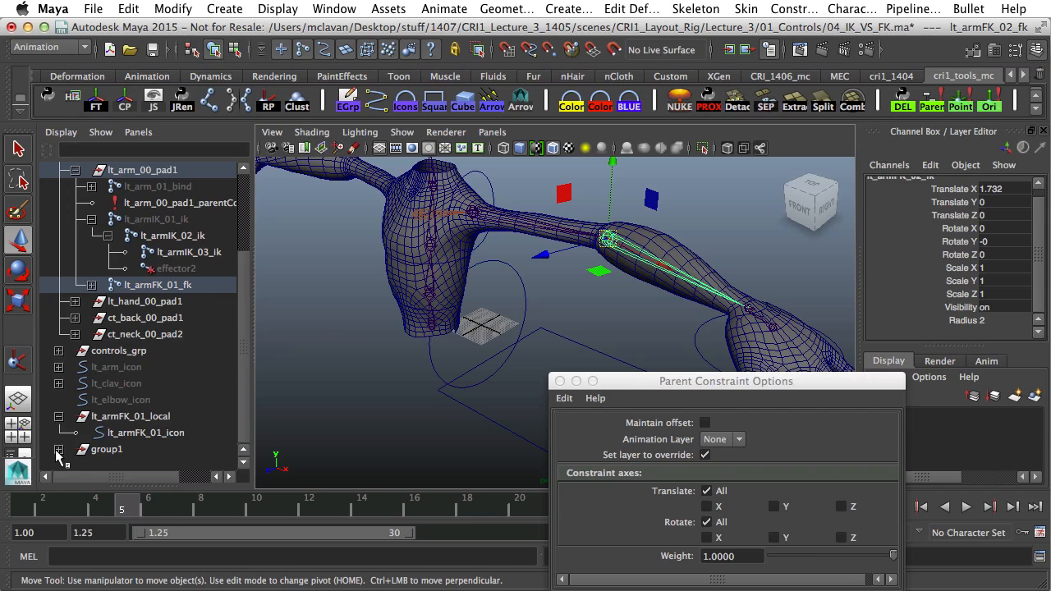
{"action": "left_click", "coordinate": [102, 451]}
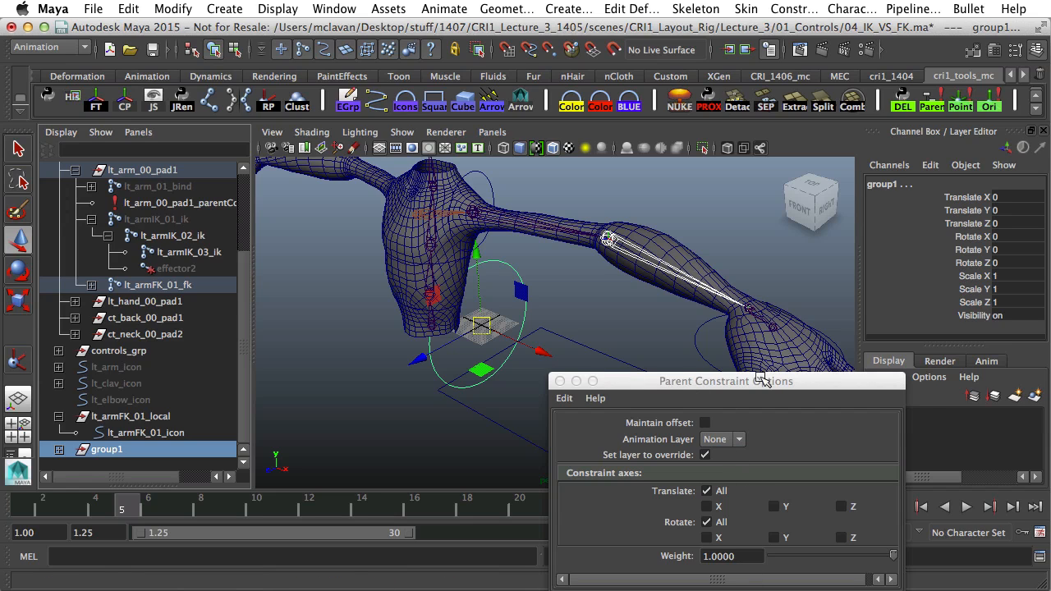
{"action": "left_click_drag", "start_coordinate": [764, 381], "coordinate": [784, 345]}
{"action": "left_click", "coordinate": [745, 573]}
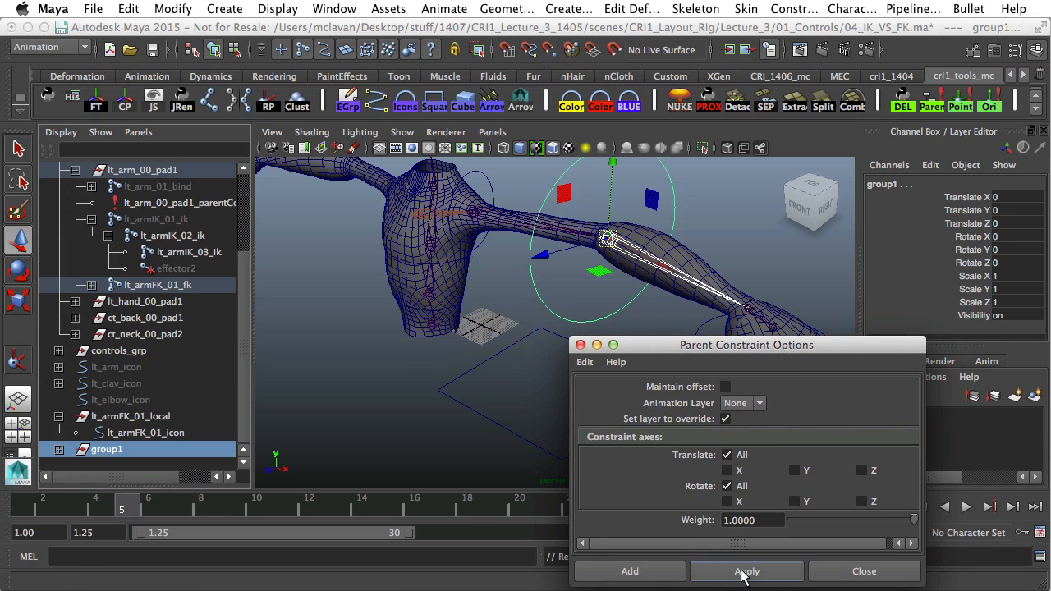
Expand the elbow circle's group in the hierarchy and delete its parent constraint node
{"action": "middle_click_drag", "start_coordinate": [717, 194], "coordinate": [630, 235], "text": "alt"}
{"action": "middle_click_drag", "start_coordinate": [557, 236], "coordinate": [558, 220], "text": "alt"}
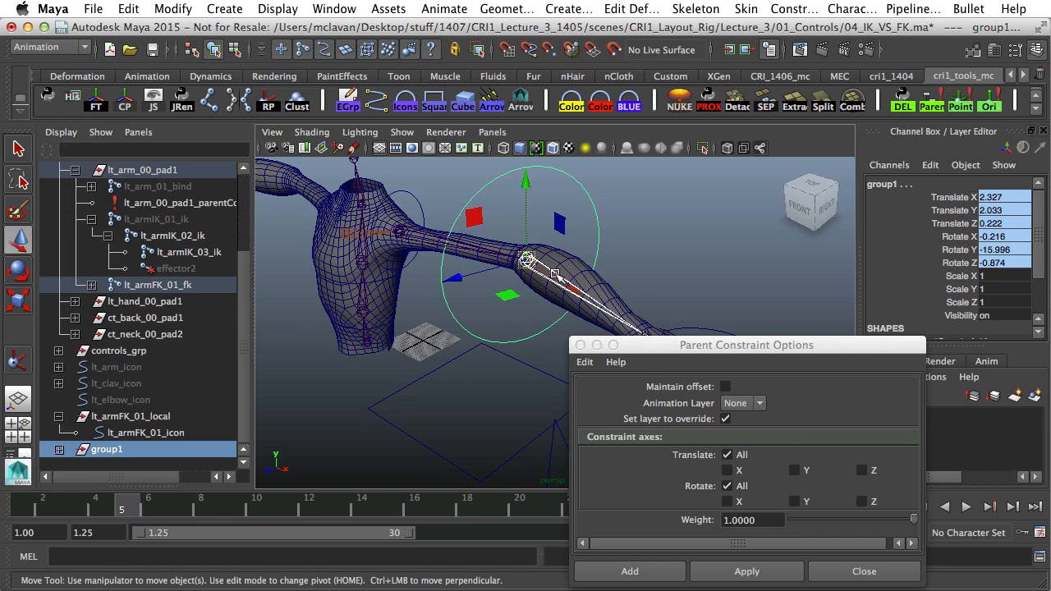
{"action": "left_click", "coordinate": [59, 449]}
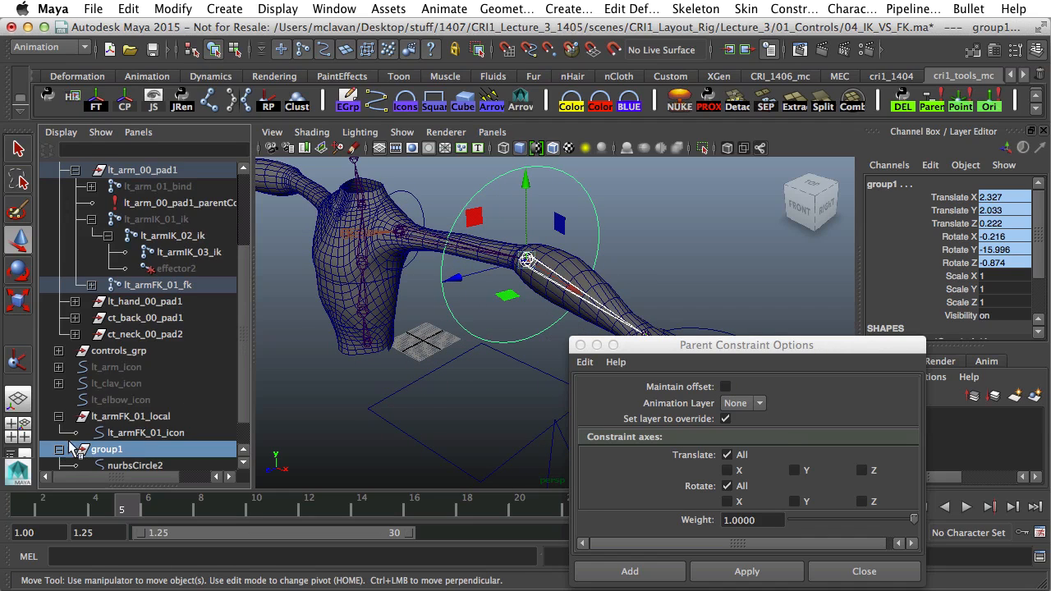
{"action": "scroll", "coordinate": [72, 450], "scroll_direction": "down", "scroll_amount": 2}
{"action": "left_click", "coordinate": [136, 450]}
{"action": "key", "text": "Delete"}
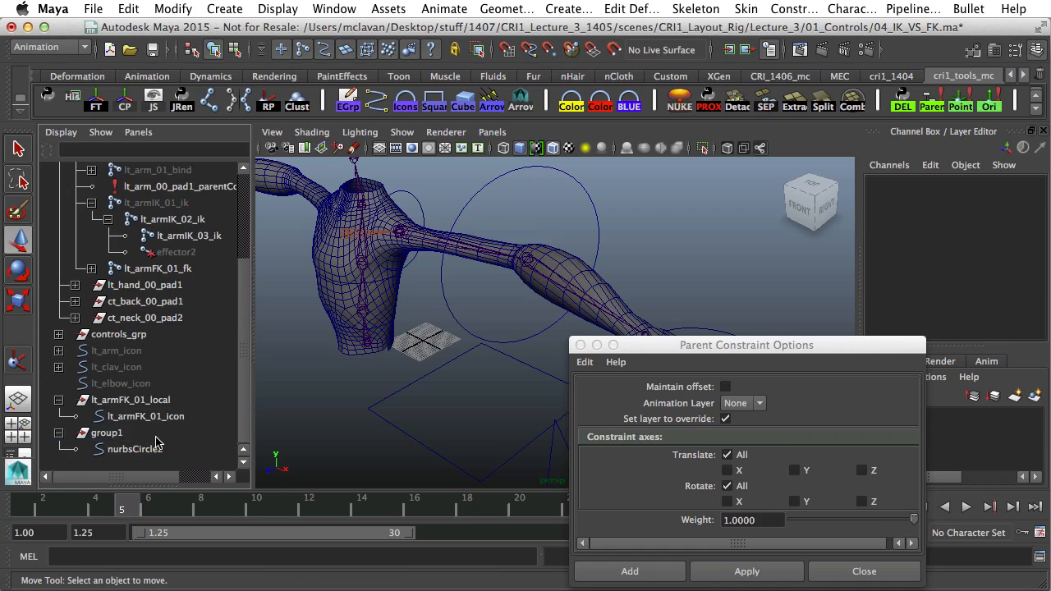
Rename the elbow circle's parent group as lt_armFK_02_local
{"action": "double_click", "coordinate": [110, 434]}
{"action": "type", "text": "lt_armFK_01_fk"}
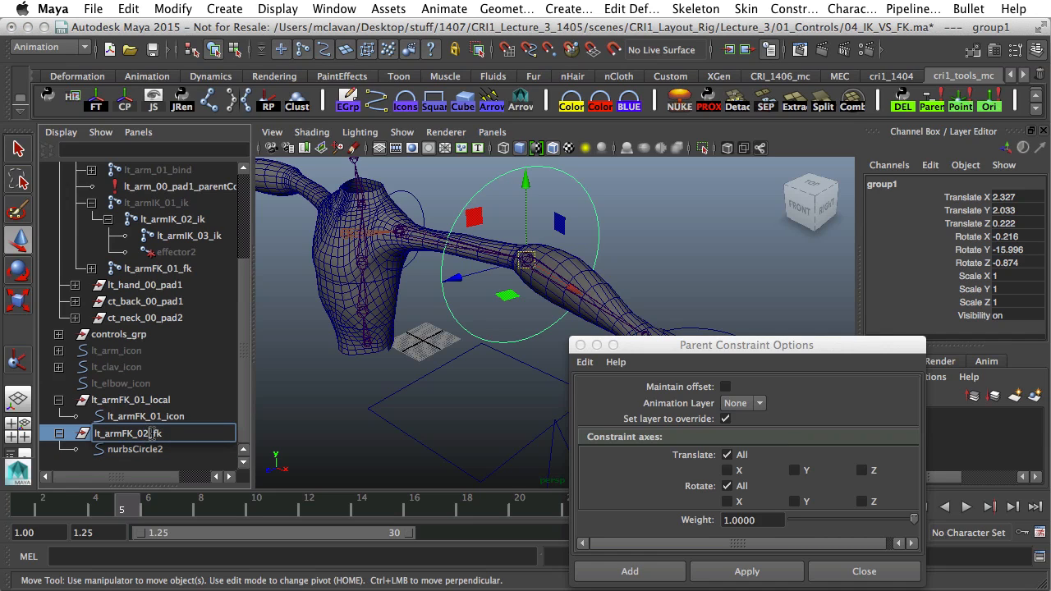
{"action": "type", "text": "local"}
{"action": "key", "text": "Return"}
Rename the elbow circle inside lt_armFK_02_local as lt_armFK_02_icon
{"action": "double_click", "coordinate": [147, 449]}
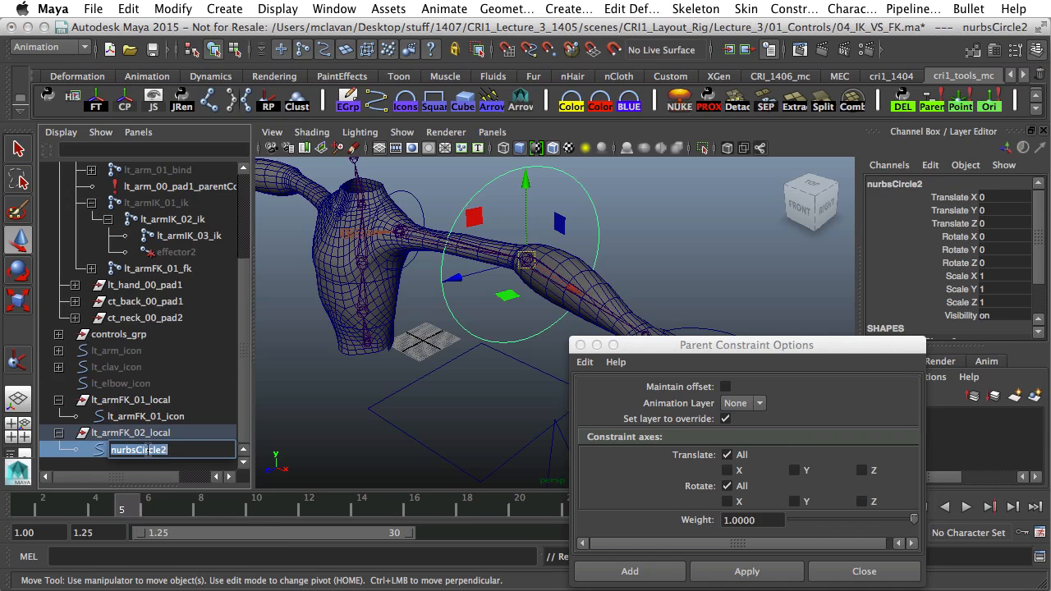
{"action": "type", "text": "lt_armFK_01_fk"}
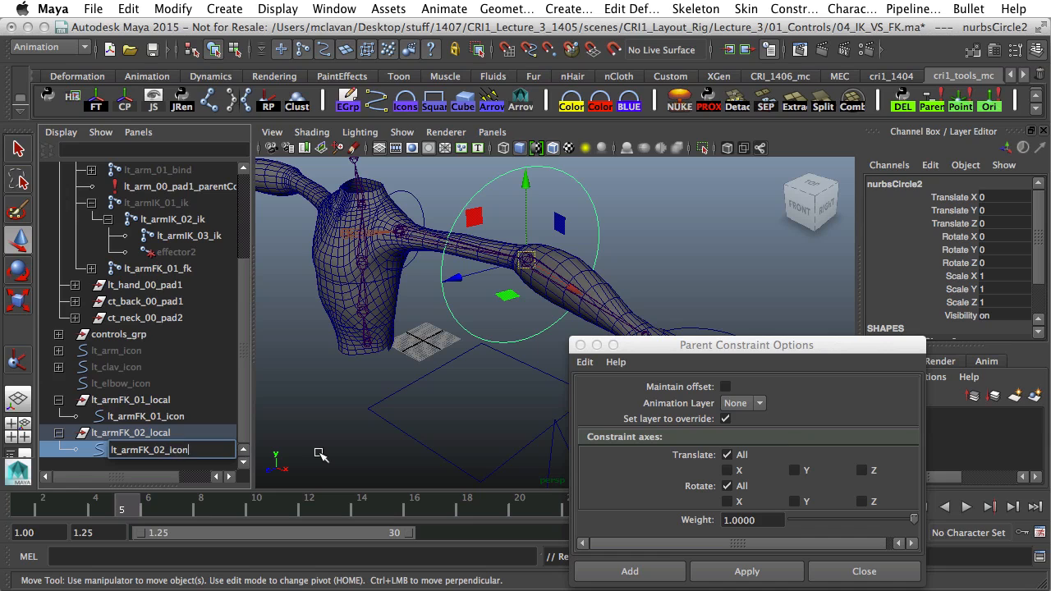
{"action": "key", "text": "Return"}
Scale the lt_armFK_02_icon circle down uniformly around the elbow to about 0.462
{"action": "middle_click_drag", "start_coordinate": [496, 296], "coordinate": [476, 319], "text": "alt"}
{"action": "left_click_drag", "start_coordinate": [553, 221], "coordinate": [603, 246]}
{"action": "key", "text": "r"}
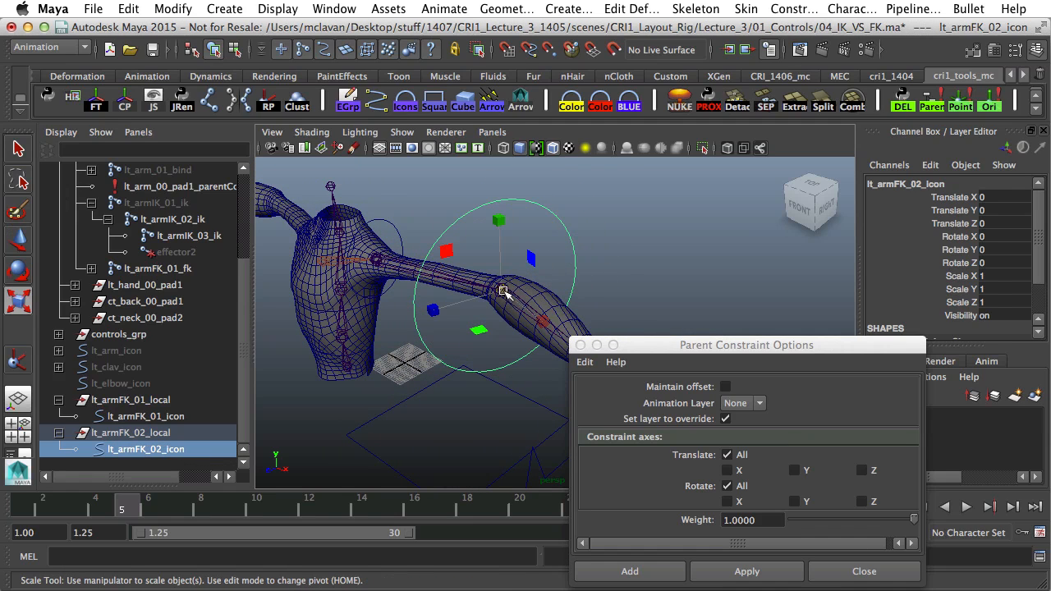
{"action": "mouse_move", "coordinate": [500, 293]}
{"action": "left_mouse_down"}
{"action": "mouse_move", "coordinate": [425, 307]}
{"action": "mouse_move", "coordinate": [511, 250]}
{"action": "mouse_move", "coordinate": [513, 297]}
{"action": "mouse_move", "coordinate": [491, 294]}
{"action": "left_mouse_up"}
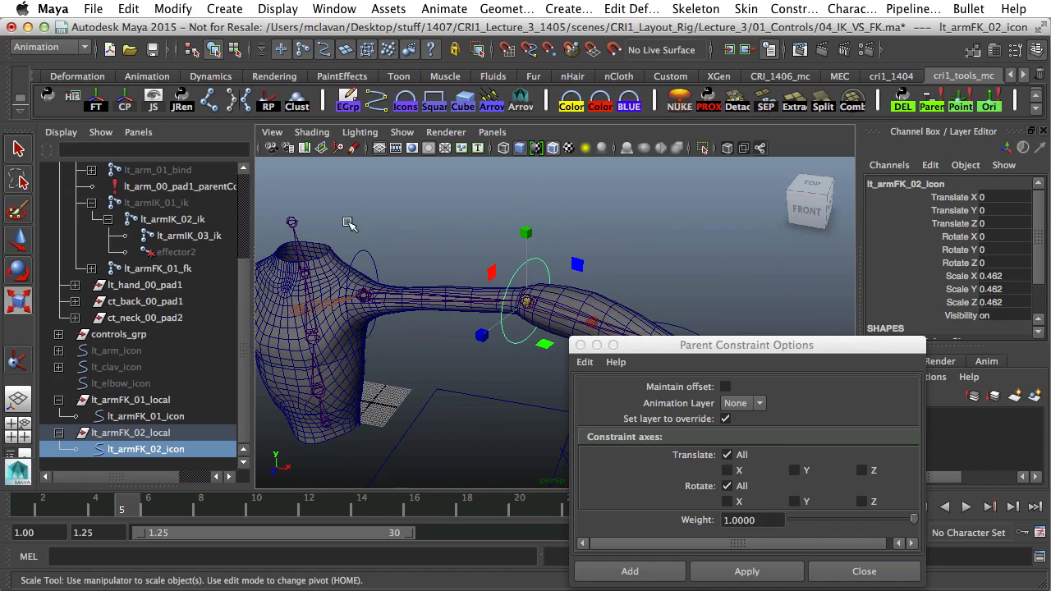
Freeze the transformations and delete the construction history of lt_armFK_02_icon, and close the parent constraint options
{"action": "left_click", "coordinate": [96, 100]}
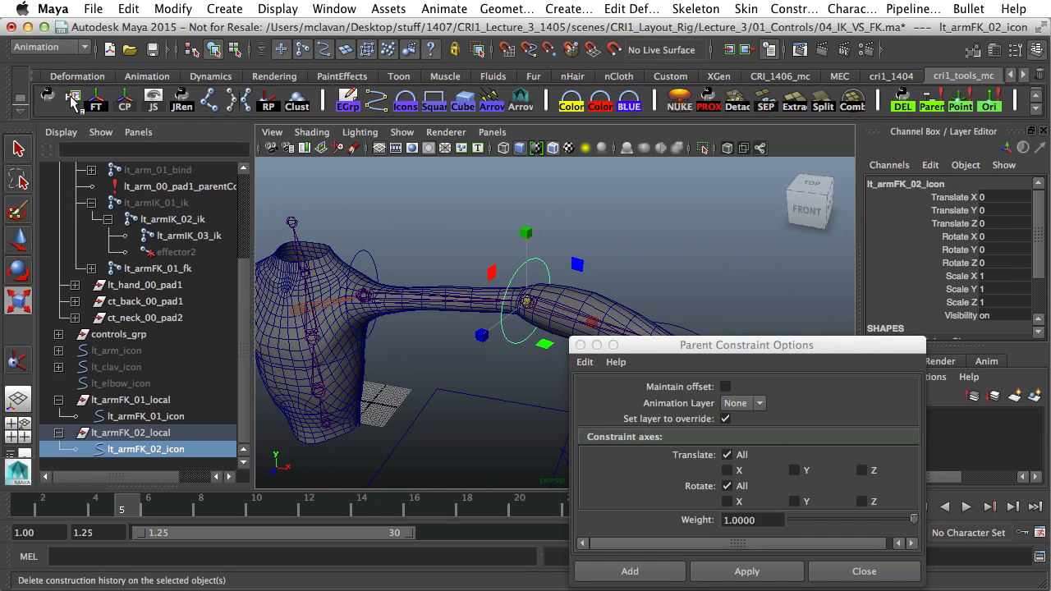
{"action": "left_click", "coordinate": [72, 100]}
{"action": "scroll", "coordinate": [973, 274], "scroll_direction": "down", "scroll_amount": 2}
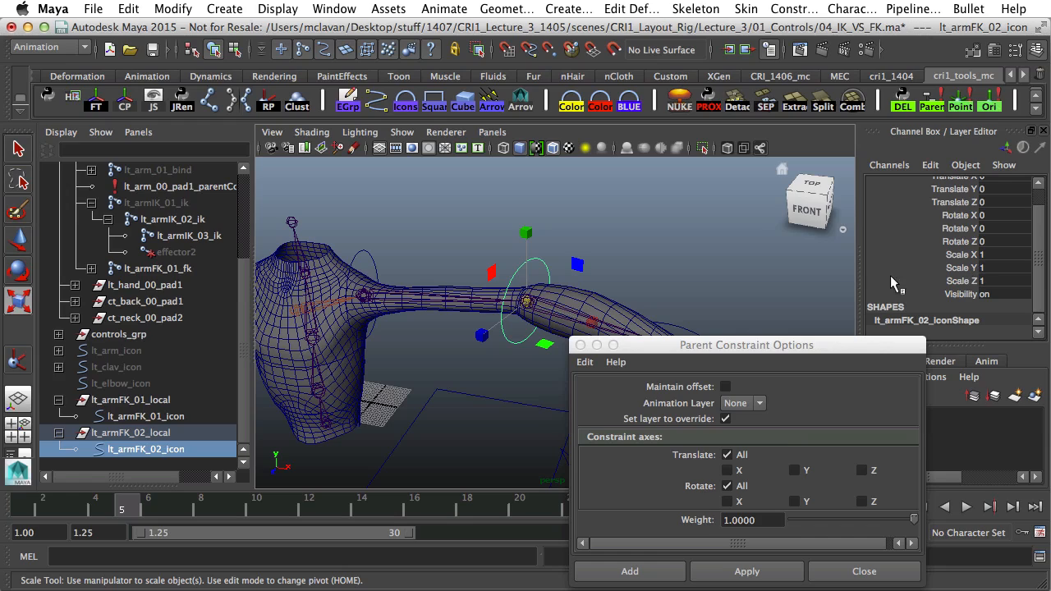
{"action": "left_click_drag", "start_coordinate": [672, 352], "coordinate": [767, 345]}
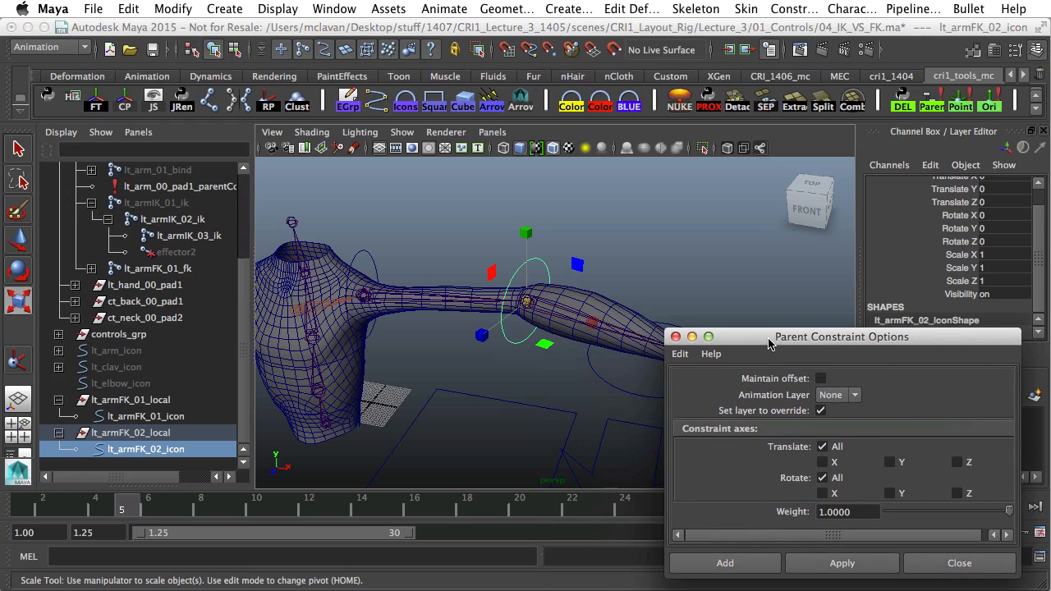
{"action": "left_click", "coordinate": [676, 340]}
Try to parent the lt_armFK_02_icon circle directly under lt_armFK_01_icon, and undo the parenting
{"action": "left_click_drag", "start_coordinate": [676, 341], "coordinate": [641, 271], "text": "alt"}
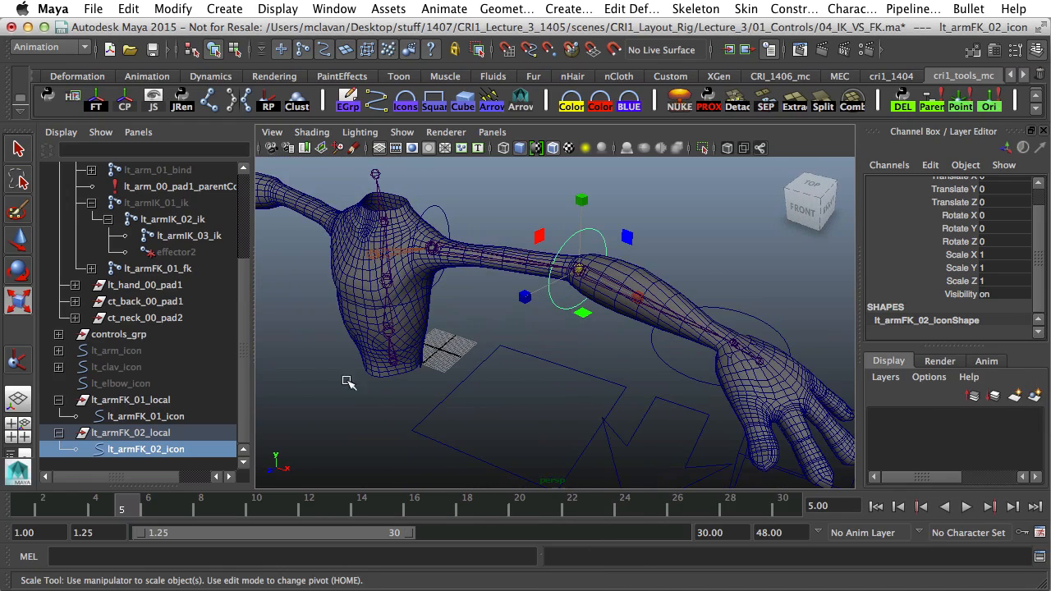
{"action": "left_click", "coordinate": [443, 215]}
{"action": "left_click", "coordinate": [603, 238]}
{"action": "left_click", "coordinate": [132, 434]}
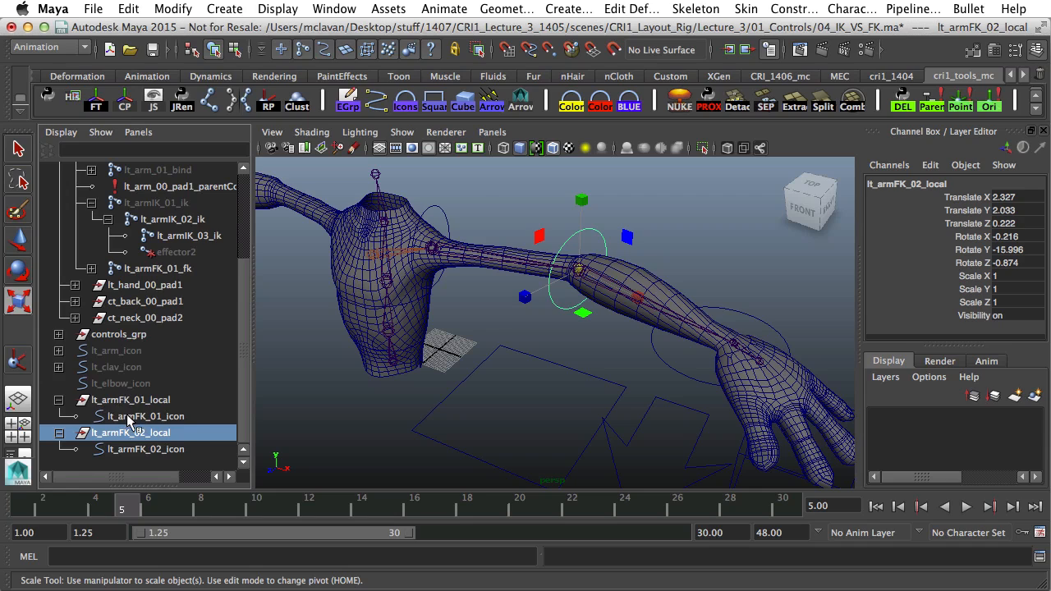
{"action": "left_click", "coordinate": [127, 416]}
{"action": "left_click", "coordinate": [147, 452]}
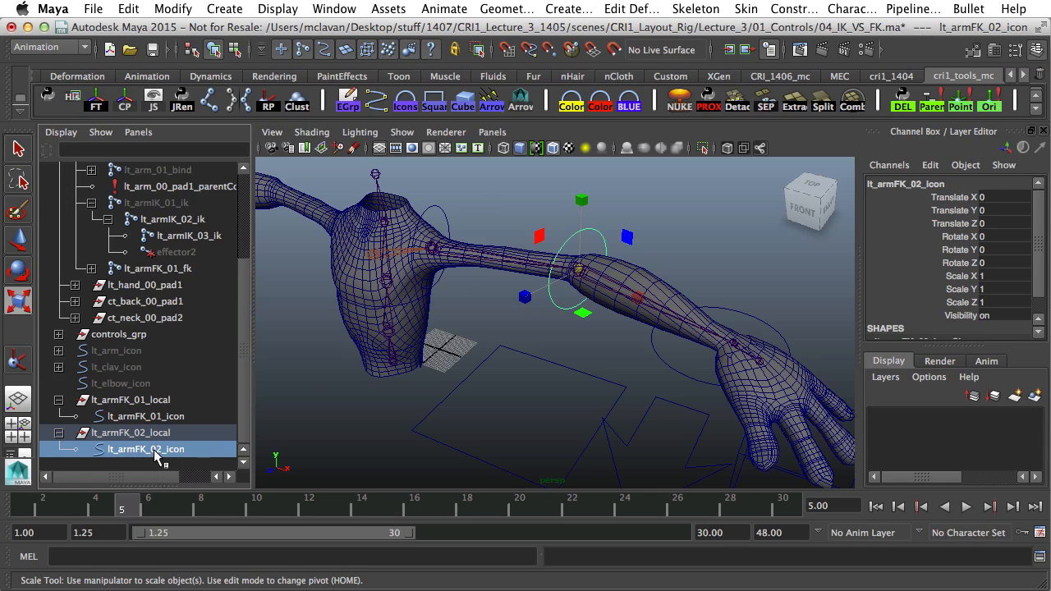
{"action": "left_click", "coordinate": [439, 217], "text": "shift"}
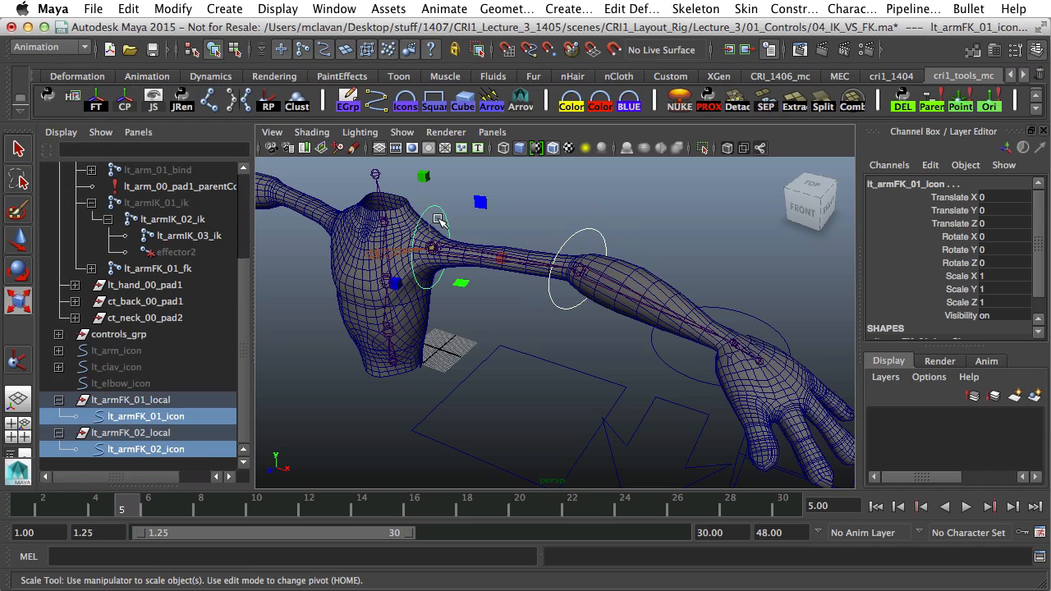
{"action": "key", "text": "p"}
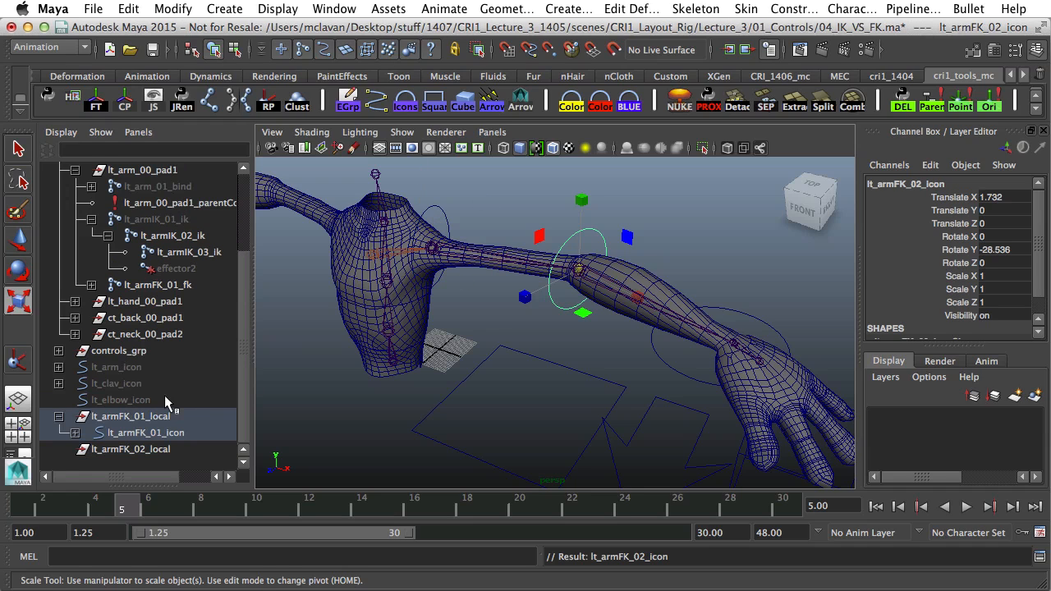
{"action": "left_click", "coordinate": [75, 433]}
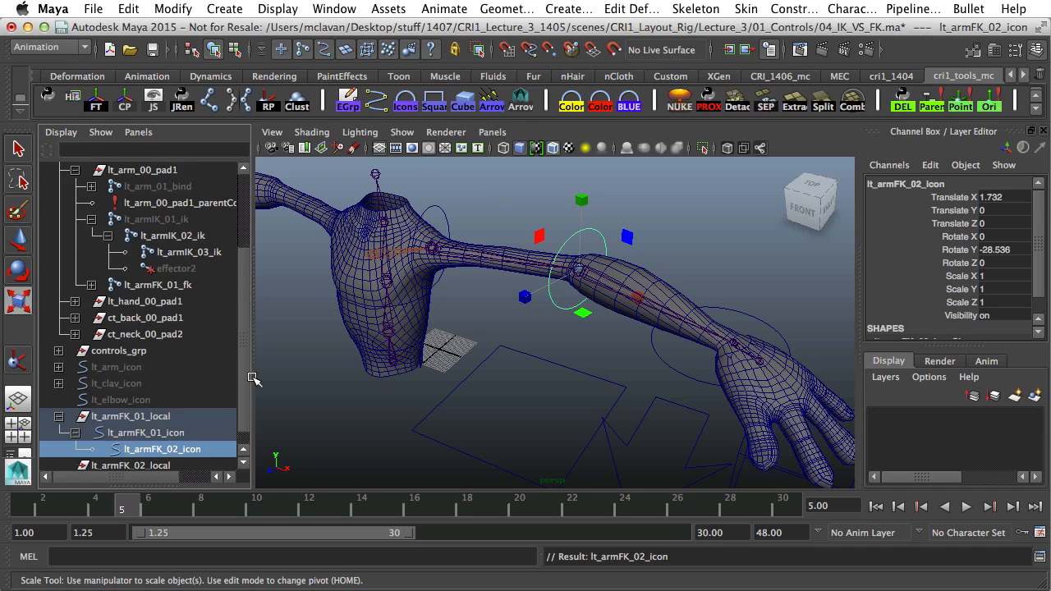
{"action": "scroll", "coordinate": [132, 415], "scroll_direction": "down", "scroll_amount": 1}
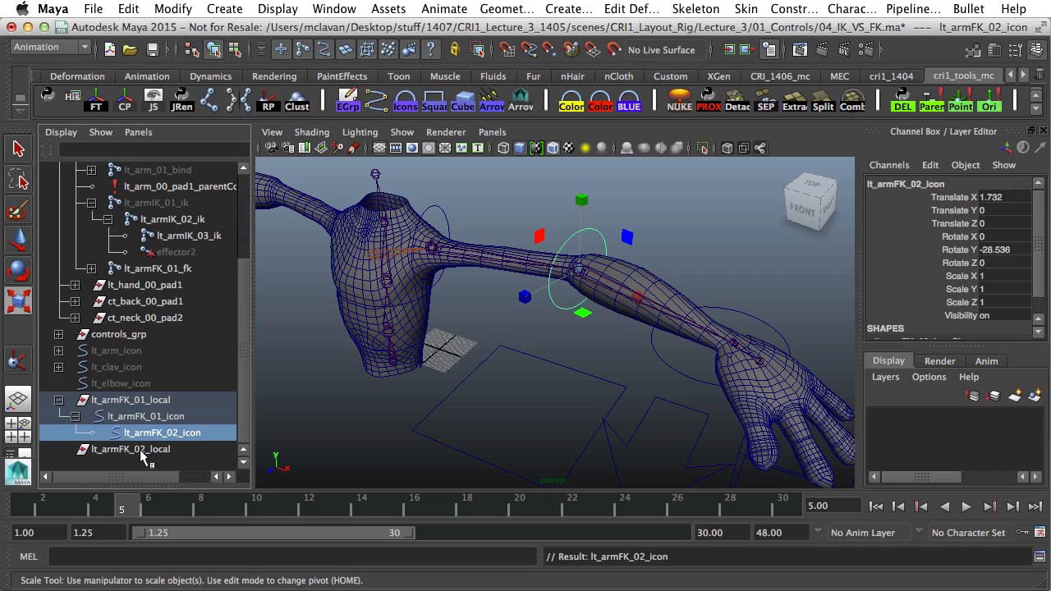
{"action": "key", "text": "ctrl+z"}
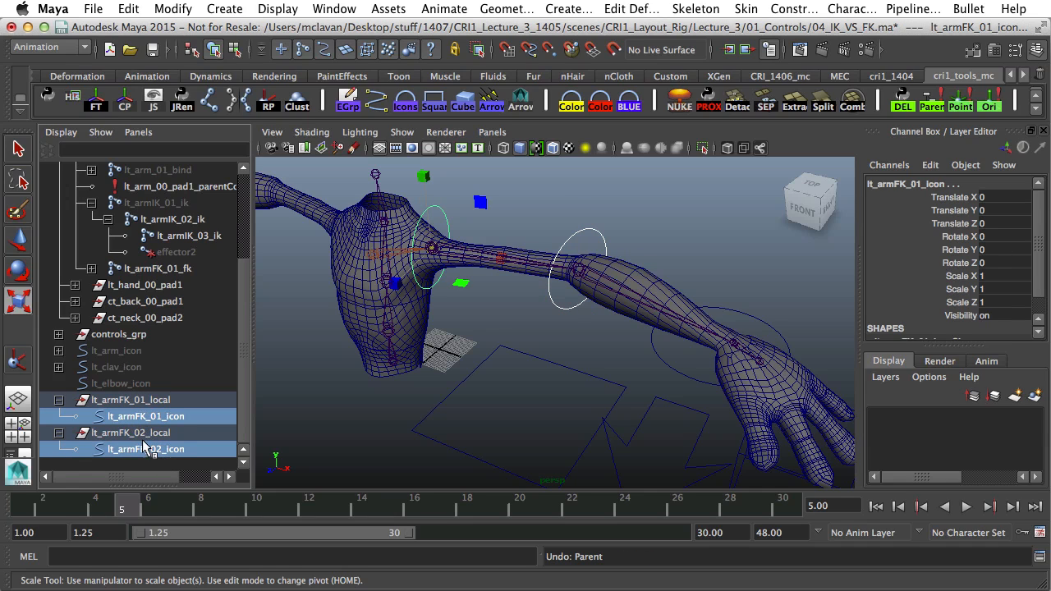
Parent the lt_armFK_02_local group under lt_armFK_01_icon and expand the group in the hierarchy
{"action": "left_click", "coordinate": [144, 435]}
{"action": "middle_click_drag", "start_coordinate": [99, 437], "coordinate": [129, 436]}
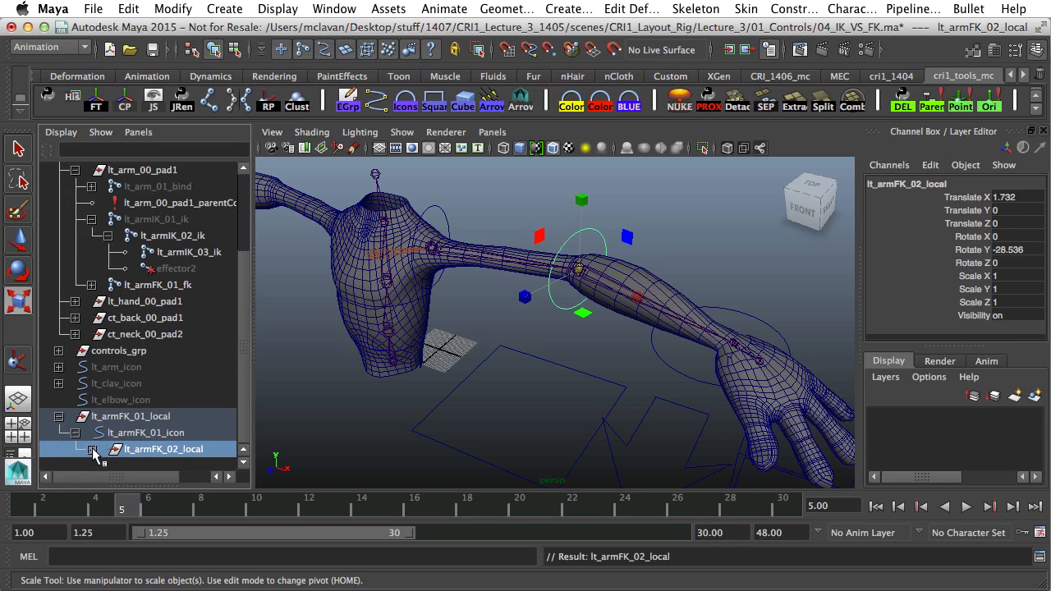
{"action": "left_click", "coordinate": [93, 450]}
{"action": "left_click", "coordinate": [530, 210]}
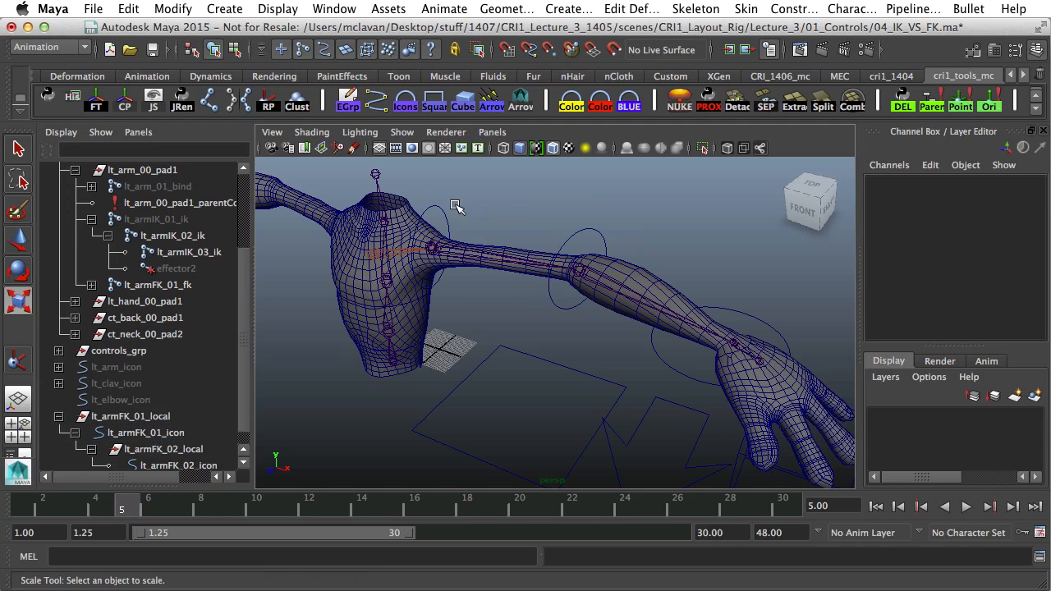
Test-rotate the shoulder and elbow circle controls to check their hierarchy, and undo the rotations
{"action": "left_click", "coordinate": [444, 210]}
{"action": "key", "text": "e"}
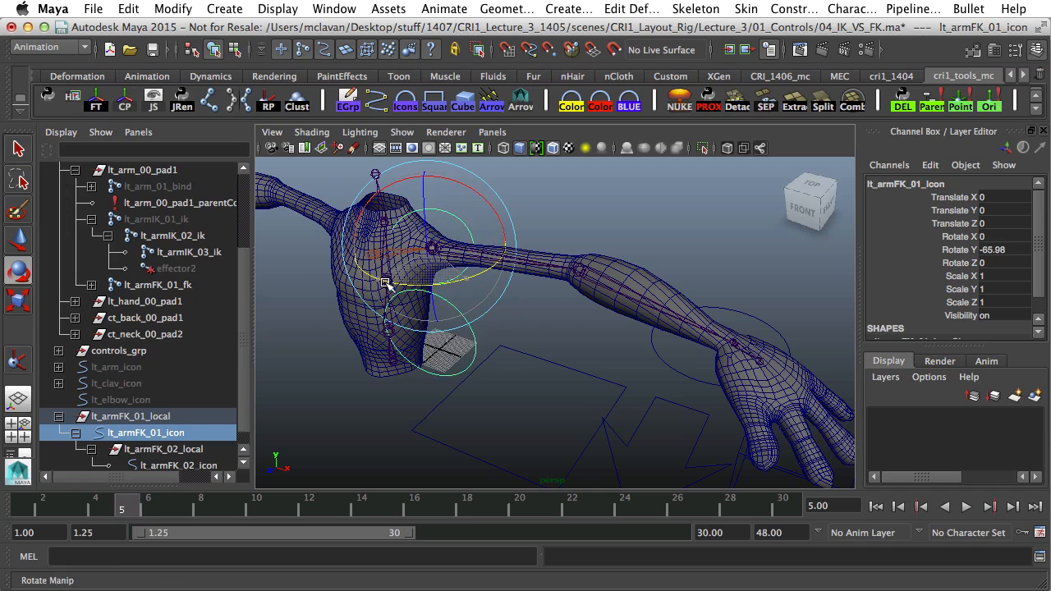
{"action": "left_click", "coordinate": [601, 267]}
{"action": "left_click_drag", "start_coordinate": [596, 314], "coordinate": [564, 308]}
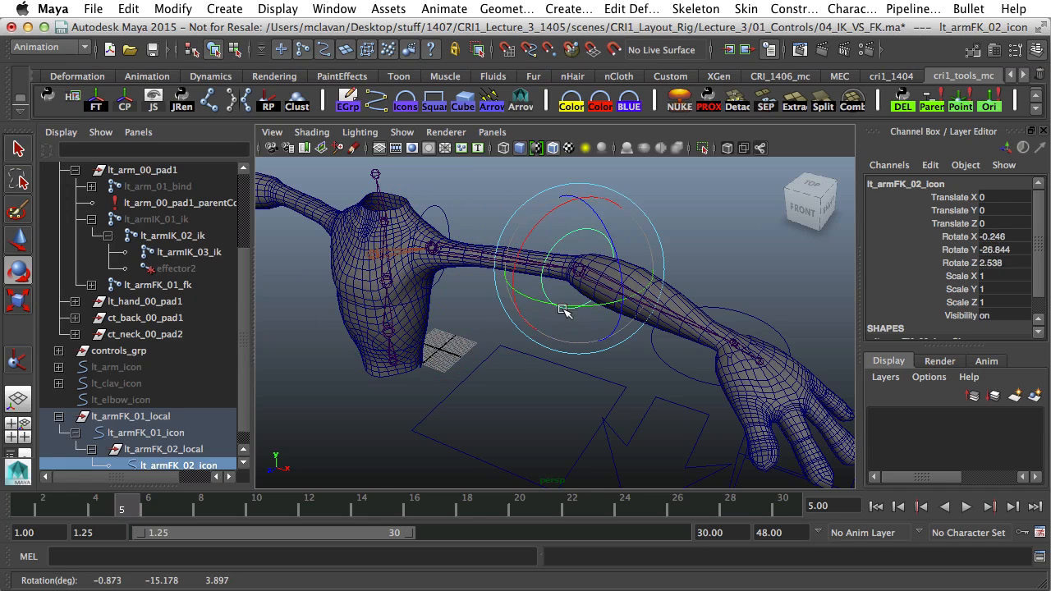
{"action": "key", "text": "ctrl+z"}
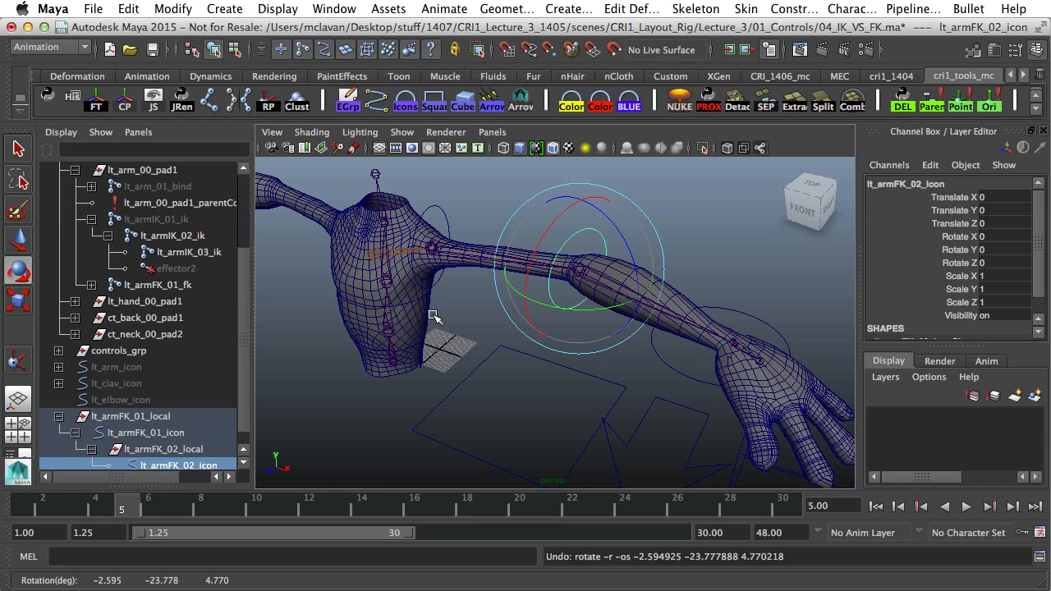
Try to select the shoulder circle together with the lt_armFK_01_fk joint in the viewport
{"action": "left_click", "coordinate": [446, 216]}
{"action": "key", "text": "q"}
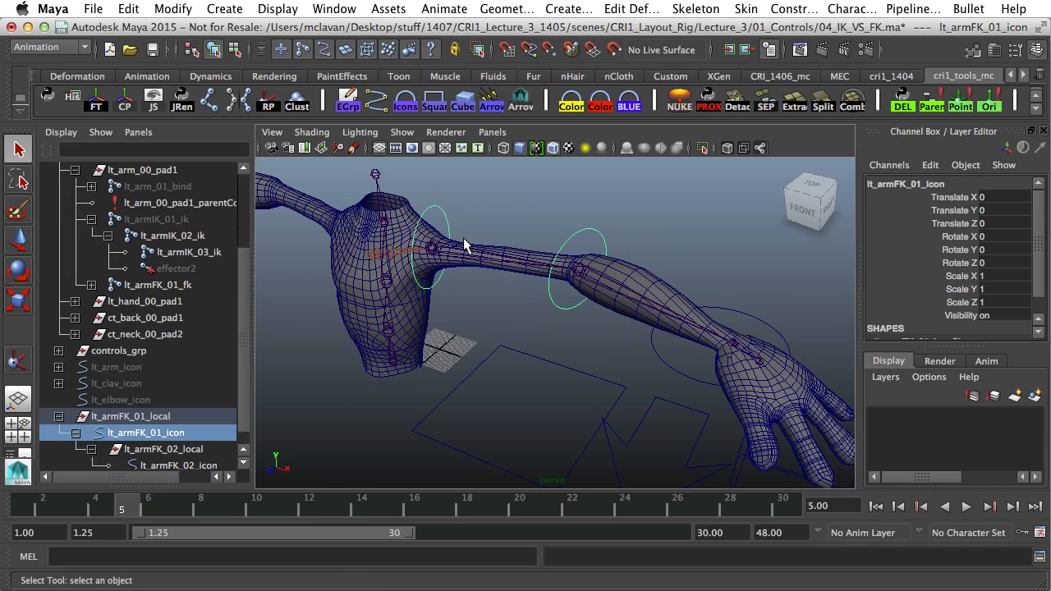
{"action": "scroll", "coordinate": [464, 246], "scroll_direction": "up", "scroll_amount": 3}
{"action": "left_click_drag", "start_coordinate": [452, 229], "coordinate": [551, 347], "text": "alt"}
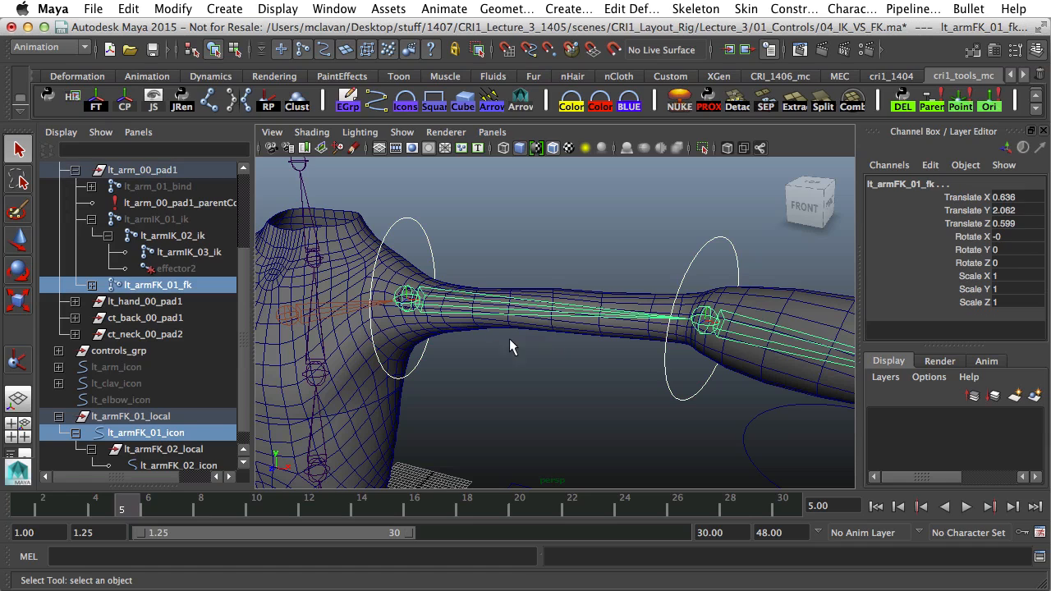
{"action": "middle_click_drag", "start_coordinate": [527, 336], "coordinate": [521, 294], "text": "alt"}
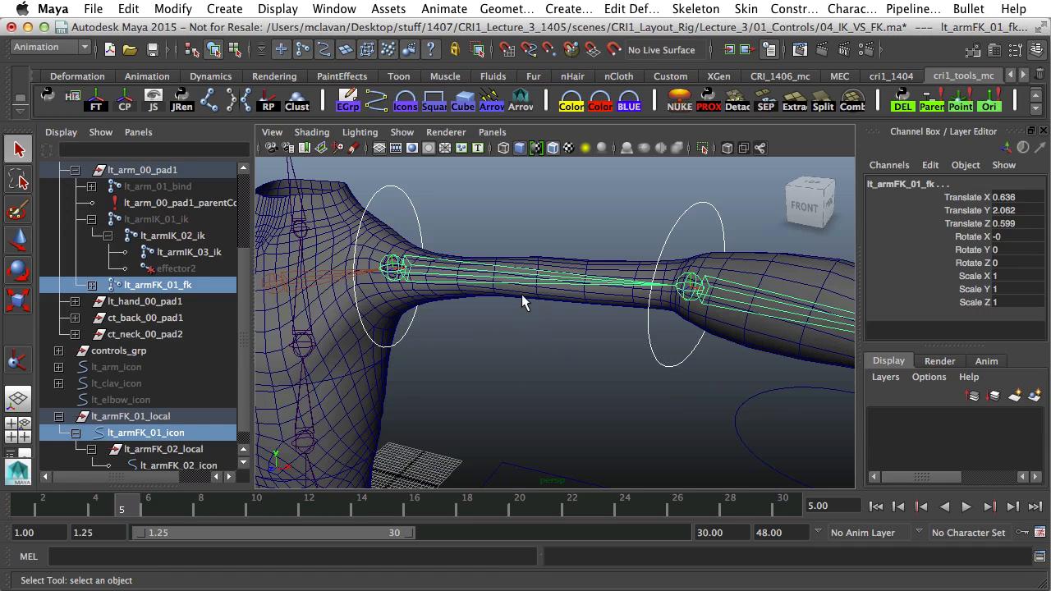
{"action": "left_click", "coordinate": [523, 281], "text": "shift"}
{"action": "left_click", "coordinate": [541, 171]}
{"action": "left_click_drag", "start_coordinate": [522, 203], "coordinate": [538, 297]}
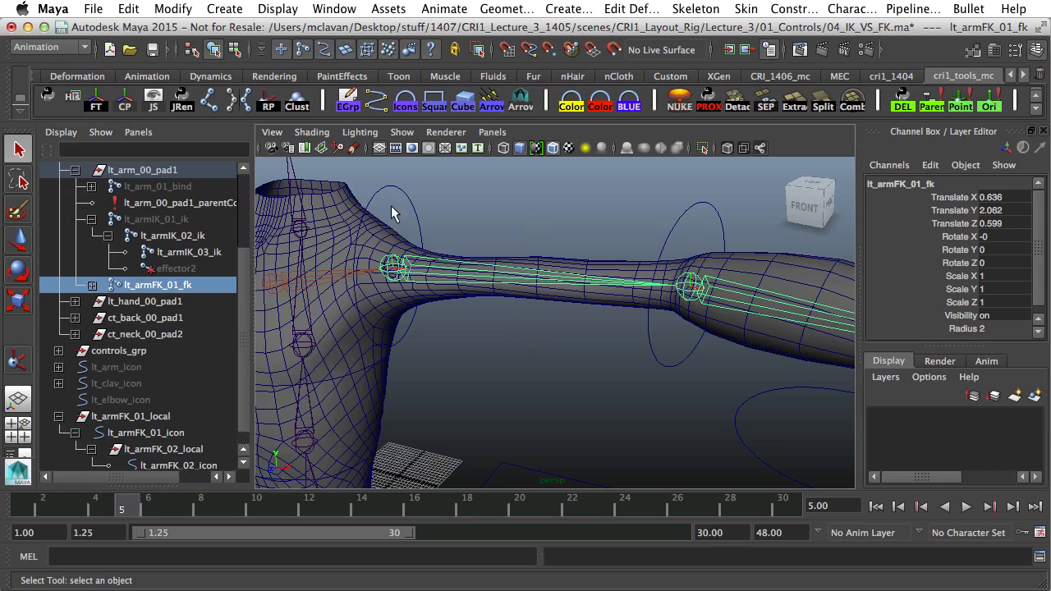
Expand the lt_armFK_01_fk joint chain in the hierarchy and select the lt_armFK_01_icon circle followed by the lt_armFK_01_fk joint
{"action": "left_click", "coordinate": [358, 293]}
{"action": "scroll", "coordinate": [177, 319], "scroll_direction": "up", "scroll_amount": 3}
{"action": "scroll", "coordinate": [176, 319], "scroll_direction": "down", "scroll_amount": 3}
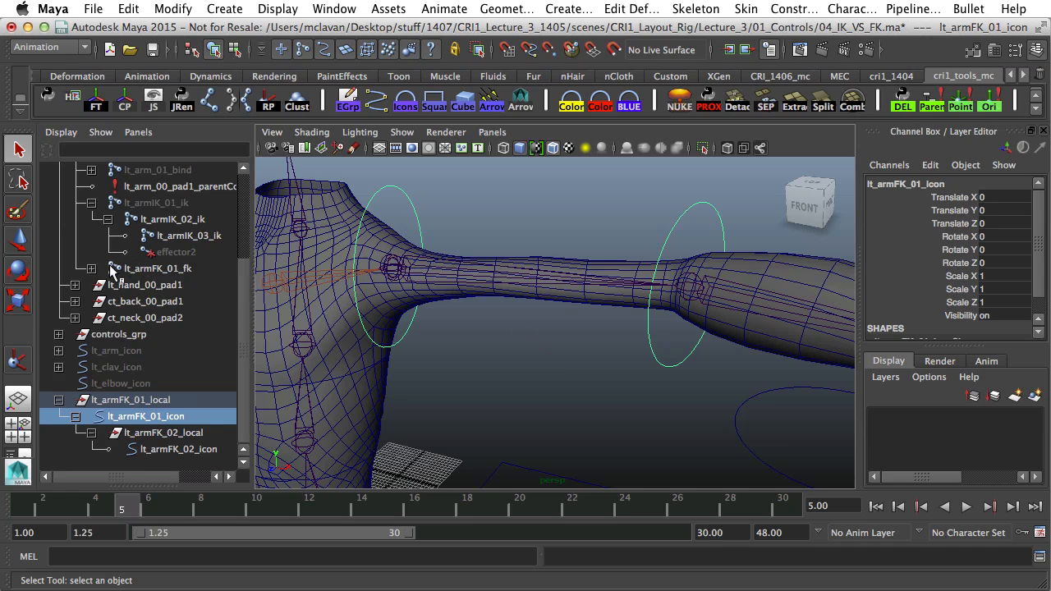
{"action": "left_click", "coordinate": [92, 204]}
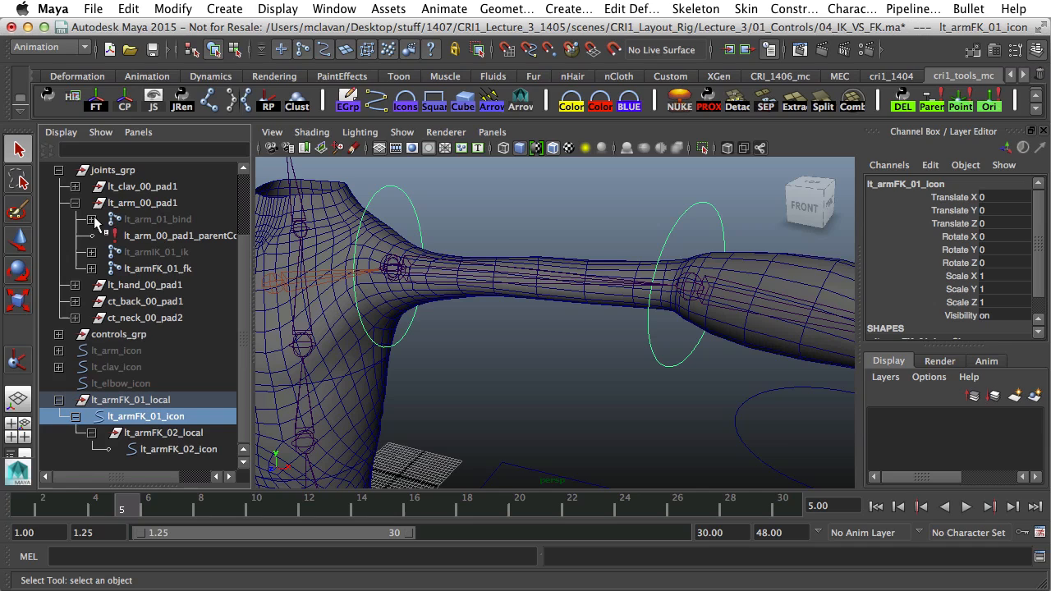
{"action": "left_click", "coordinate": [93, 270]}
{"action": "left_click", "coordinate": [107, 285]}
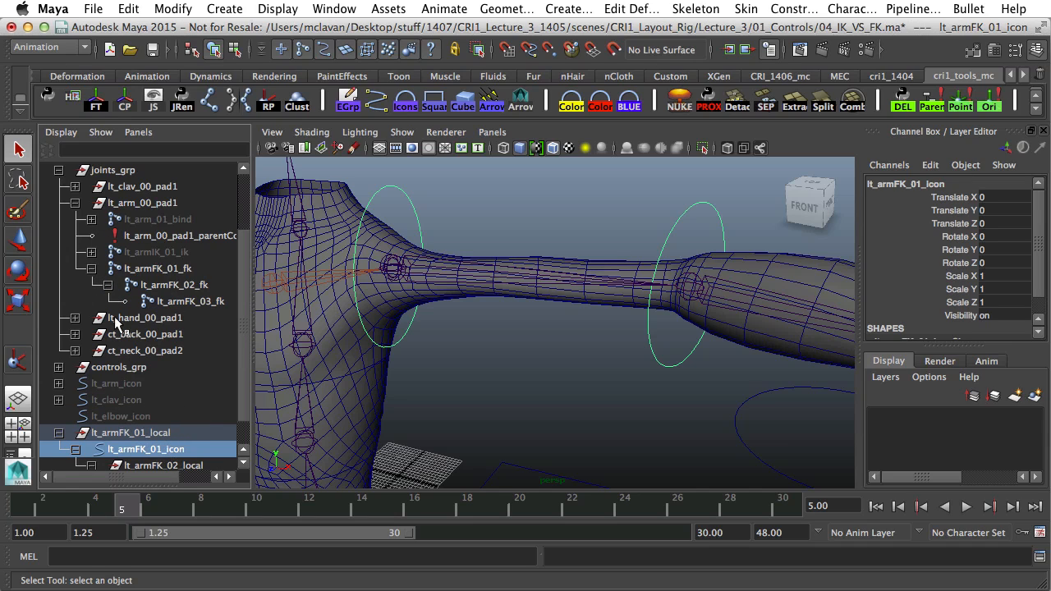
{"action": "left_click", "coordinate": [159, 270], "text": "ctrl"}
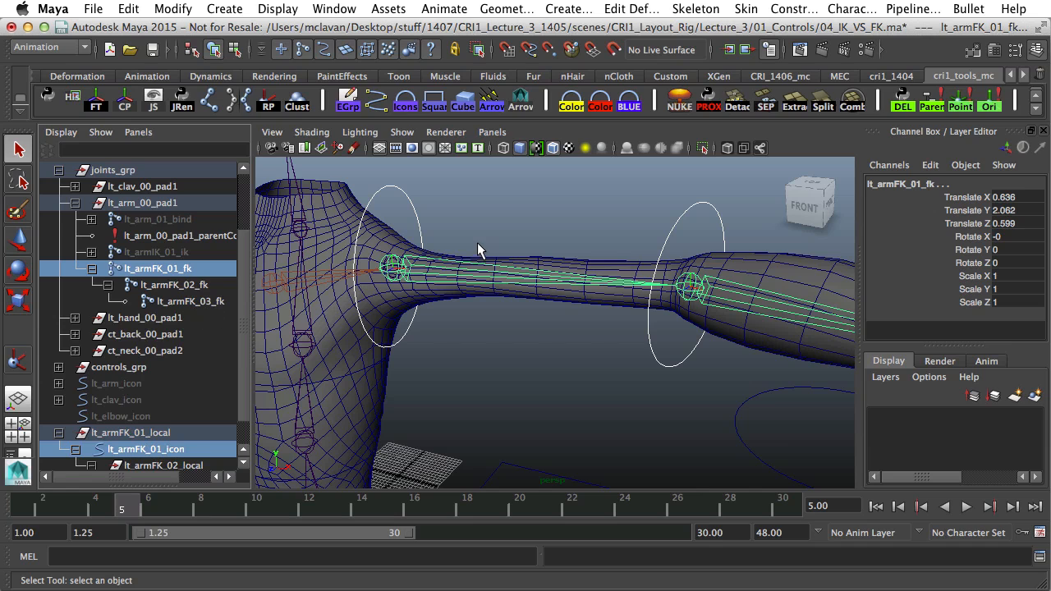
Orient-constrain the lt_armFK_01_fk joint to lt_armFK_01_icon on all axes with Maintain offset turned off
{"action": "left_click", "coordinate": [794, 9]}
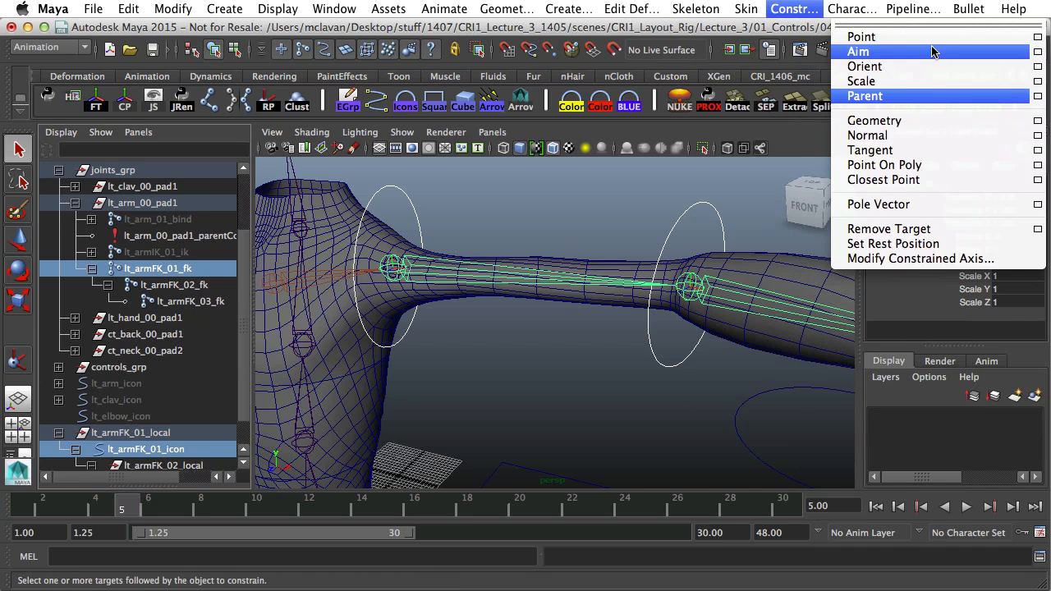
{"action": "left_click", "coordinate": [1039, 68]}
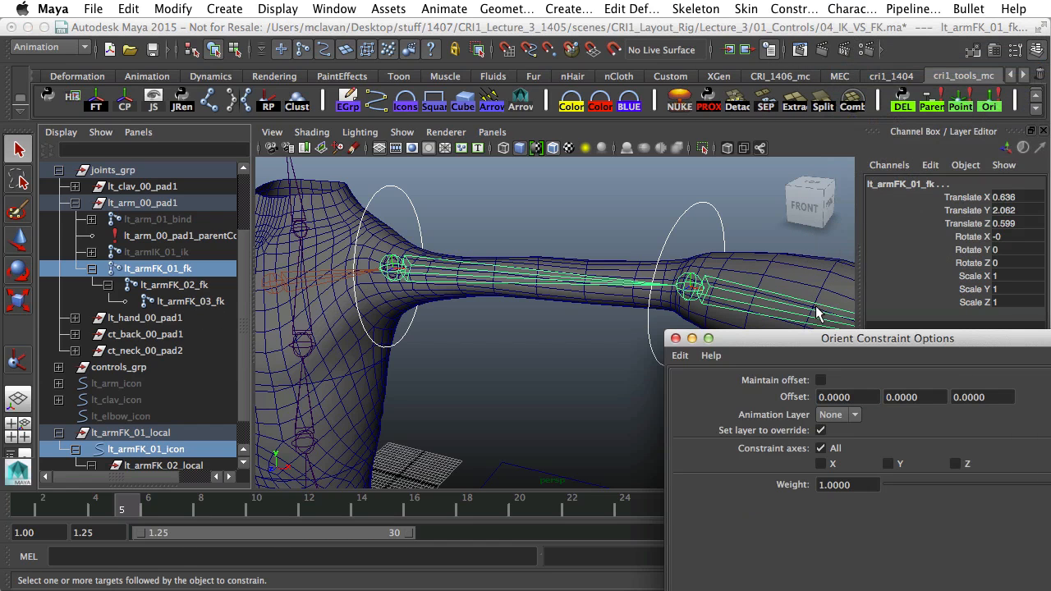
{"action": "left_click_drag", "start_coordinate": [819, 341], "coordinate": [695, 278]}
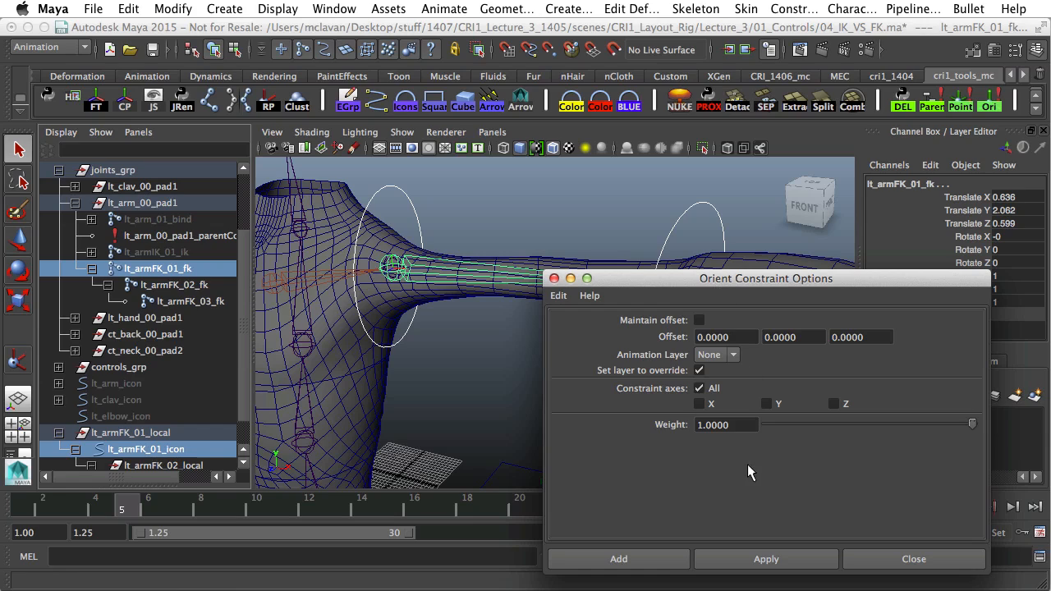
{"action": "left_click", "coordinate": [763, 558]}
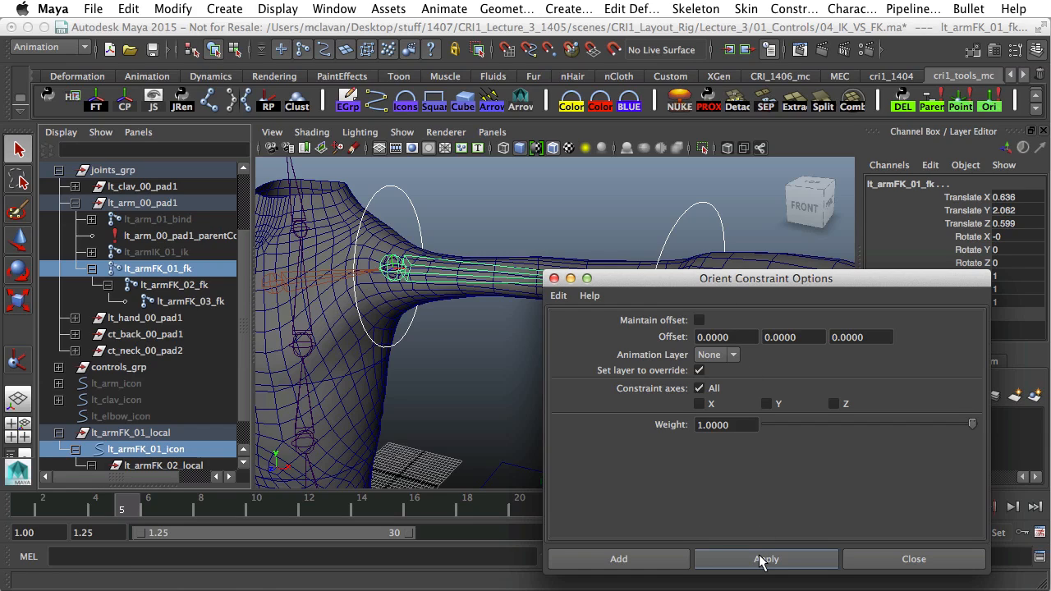
{"action": "left_click", "coordinate": [761, 559]}
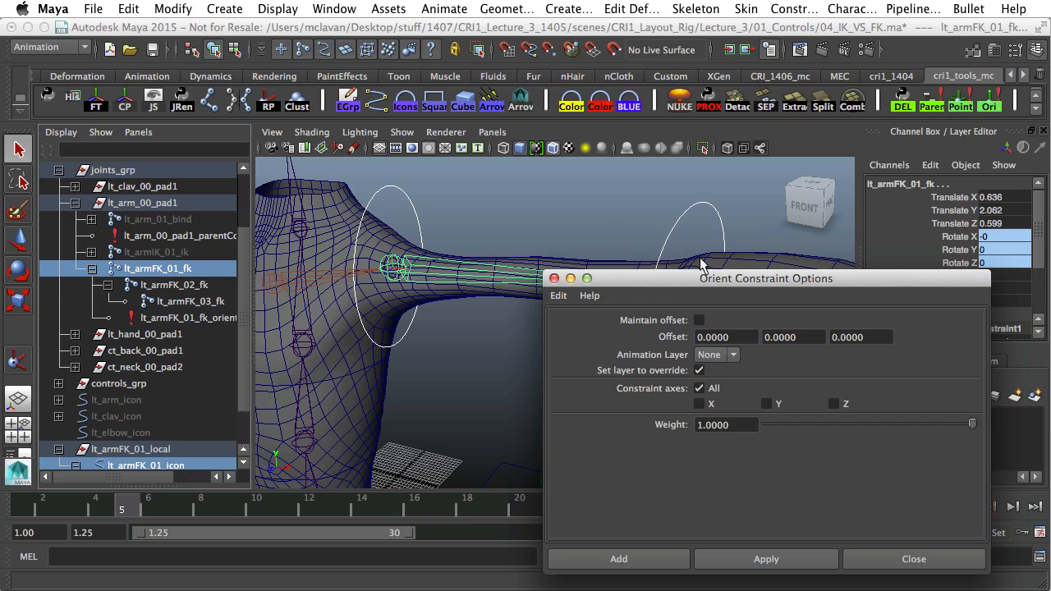
Orient-constrain the lt_armFK_02_fk joint to lt_armFK_02_icon on all axes without maintaining offset, and close the constraint options
{"action": "left_click_drag", "start_coordinate": [700, 279], "coordinate": [637, 317]}
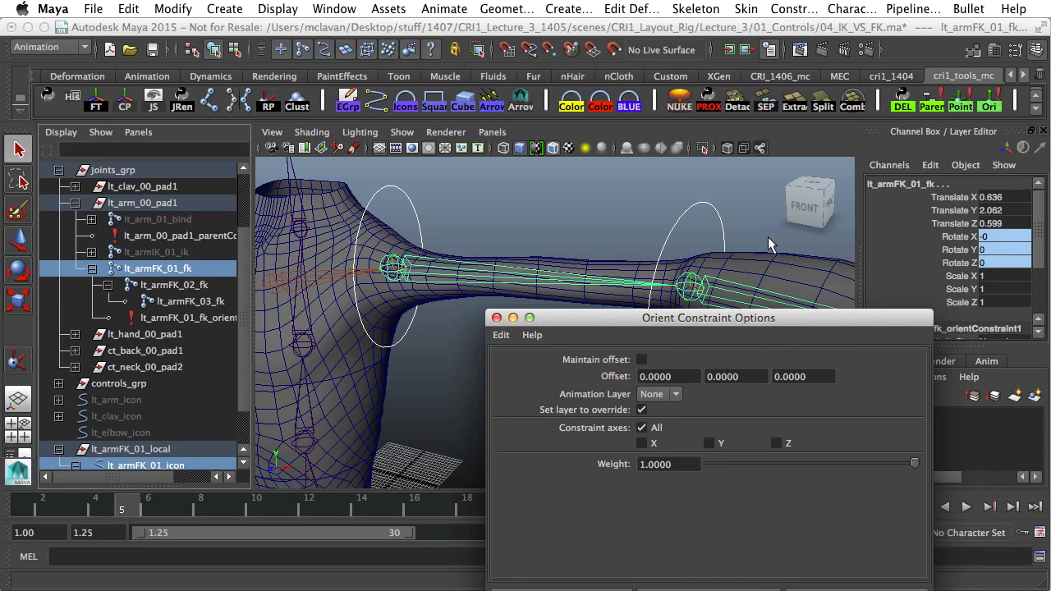
{"action": "left_click", "coordinate": [724, 224]}
{"action": "scroll", "coordinate": [102, 433], "scroll_direction": "down", "scroll_amount": 3}
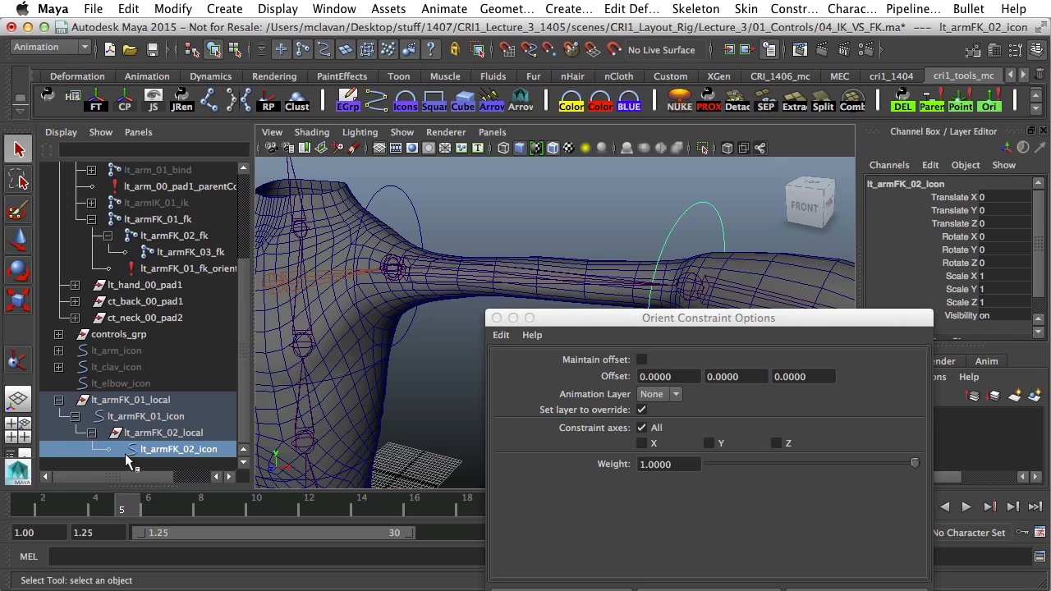
{"action": "left_click", "coordinate": [174, 236], "text": "ctrl"}
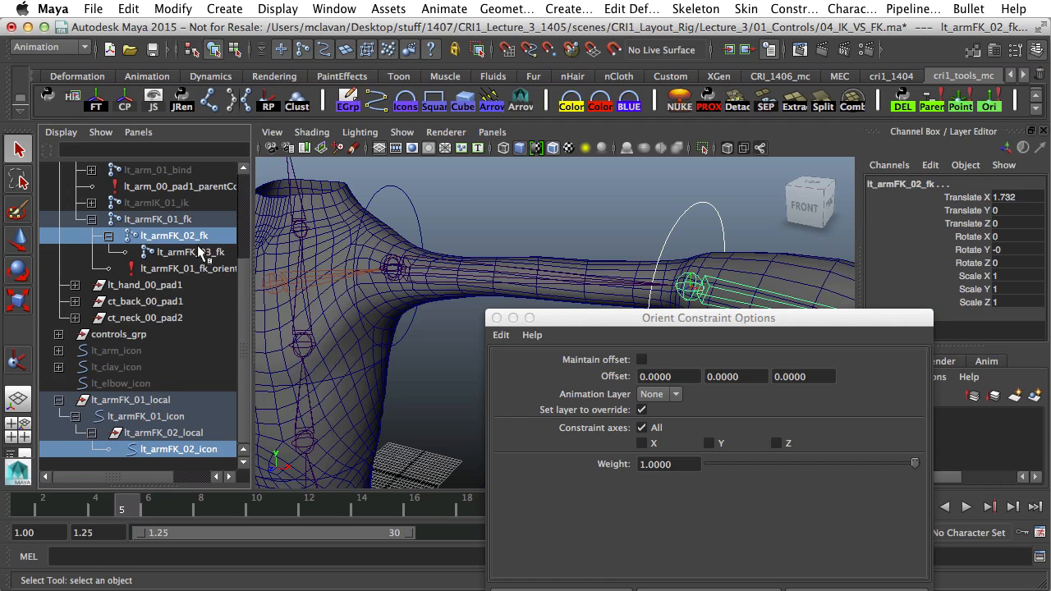
{"action": "left_click", "coordinate": [708, 589]}
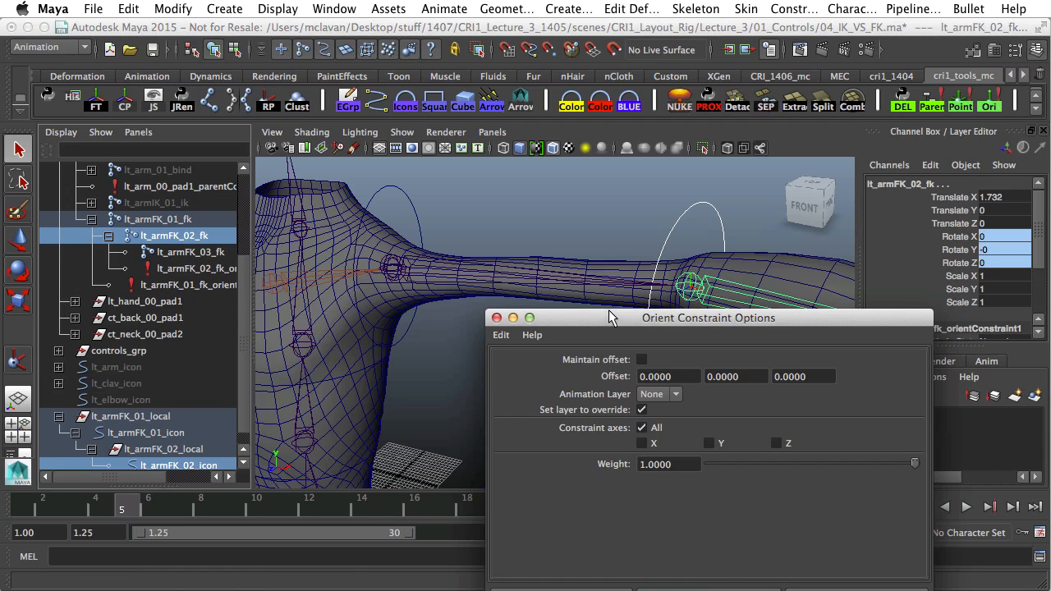
{"action": "left_click_drag", "start_coordinate": [622, 317], "coordinate": [699, 287]}
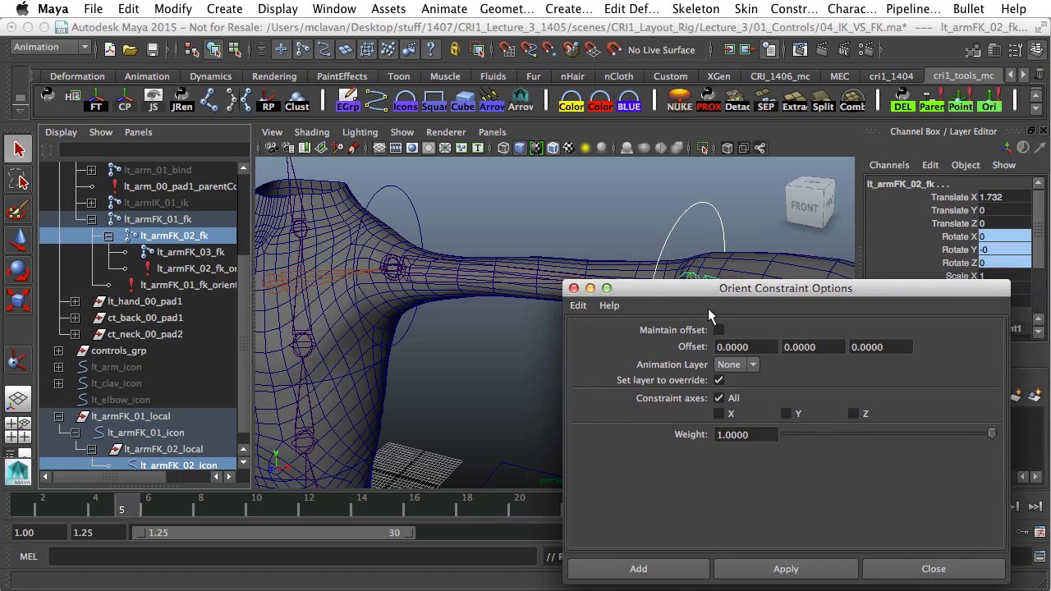
{"action": "left_click", "coordinate": [682, 207]}
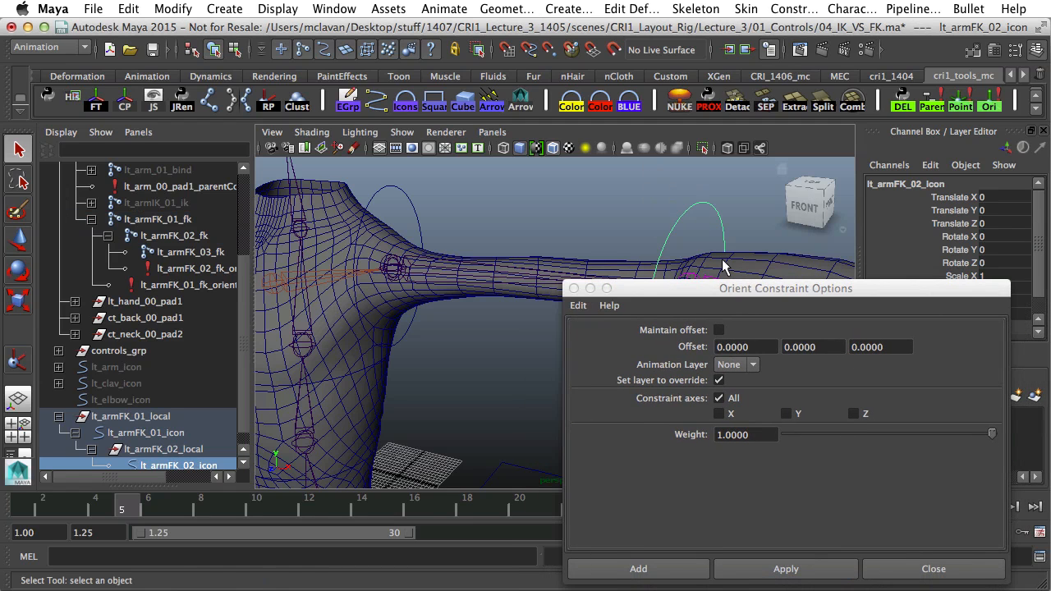
{"action": "left_click", "coordinate": [574, 289]}
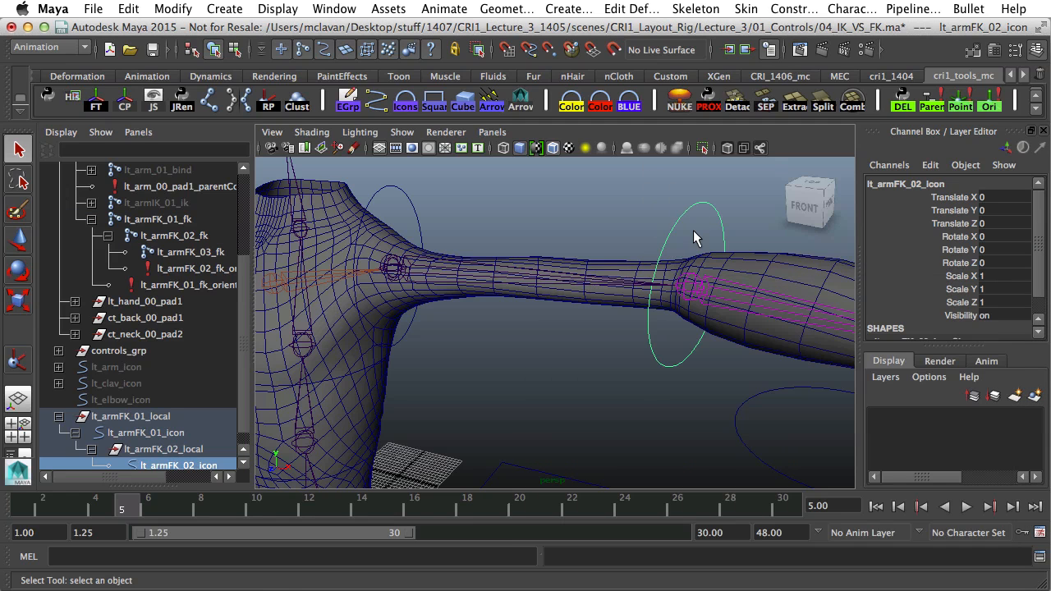
Test-rotate the elbow and shoulder circle controls to check that the FK joints follow, and undo the rotations
{"action": "left_click_drag", "start_coordinate": [694, 238], "coordinate": [627, 293], "text": "alt"}
{"action": "key", "text": "e"}
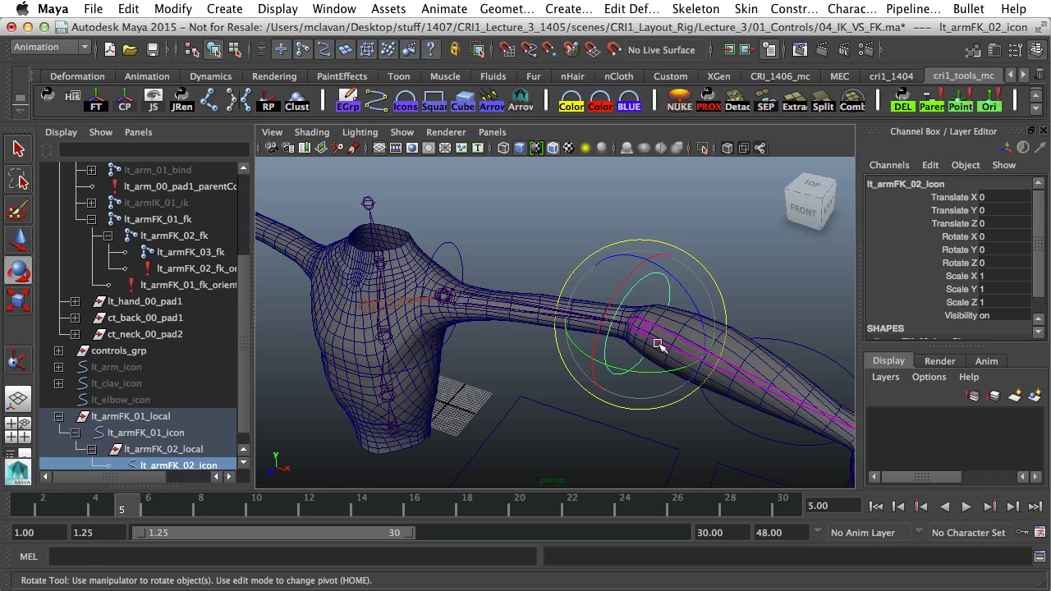
{"action": "left_click_drag", "start_coordinate": [666, 368], "coordinate": [585, 361]}
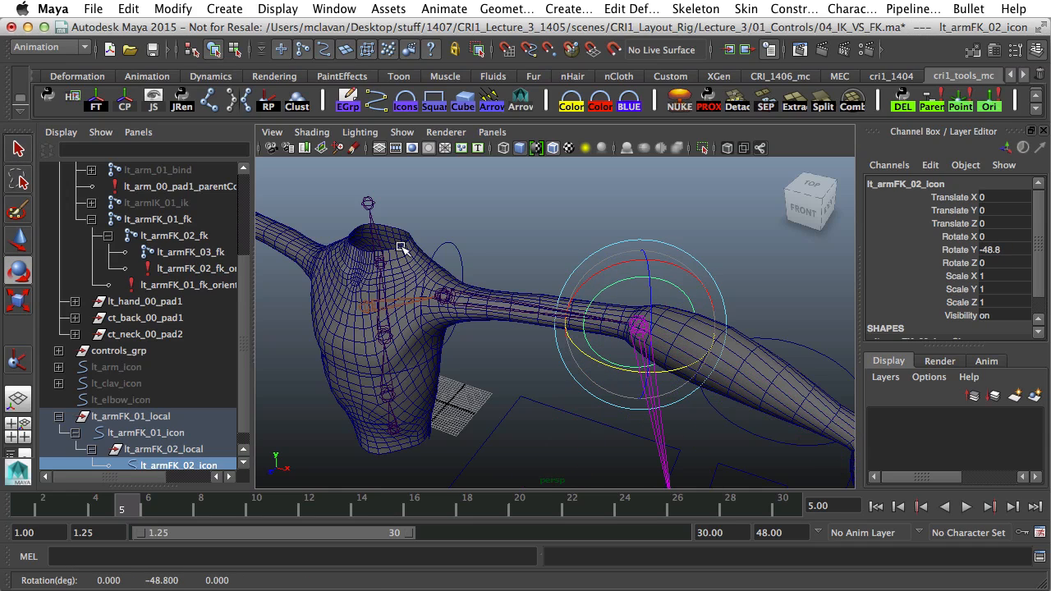
{"action": "left_click", "coordinate": [472, 265]}
{"action": "left_click_drag", "start_coordinate": [503, 250], "coordinate": [423, 205]}
{"action": "left_click_drag", "start_coordinate": [567, 279], "coordinate": [578, 272], "text": "alt"}
{"action": "right_click_drag", "start_coordinate": [577, 272], "coordinate": [474, 285], "text": "alt"}
{"action": "left_click_drag", "start_coordinate": [474, 284], "coordinate": [480, 275], "text": "alt"}
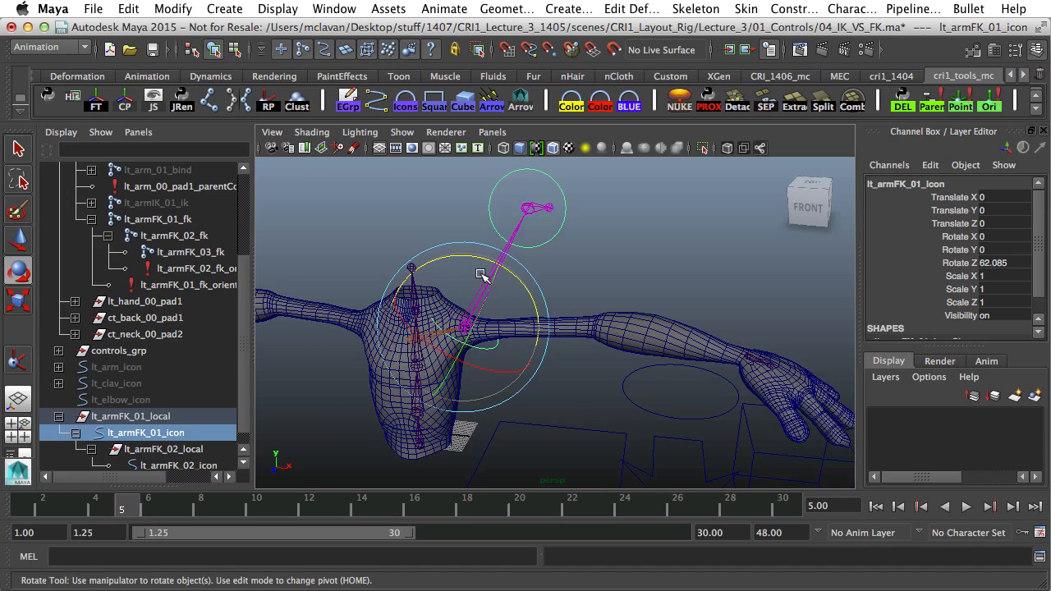
{"action": "key", "text": "z"}
{"action": "key", "text": "z"}
{"action": "key", "text": "z"}
Unhide the lt_clav_icon clavicle control
{"action": "middle_click_drag", "start_coordinate": [480, 274], "coordinate": [489, 233], "text": "alt"}
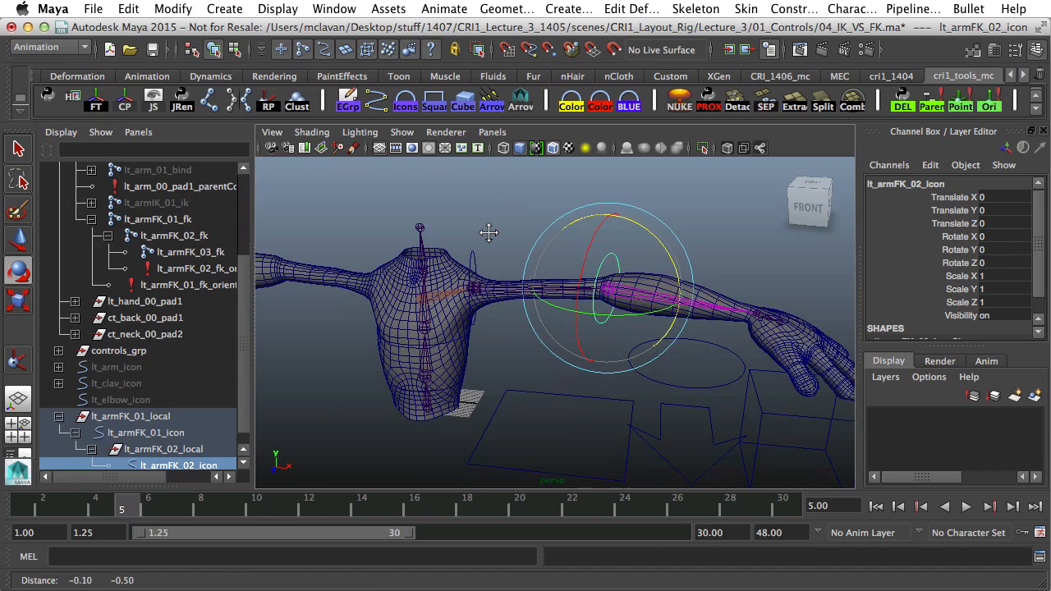
{"action": "left_click_drag", "start_coordinate": [488, 233], "coordinate": [477, 316], "text": "alt"}
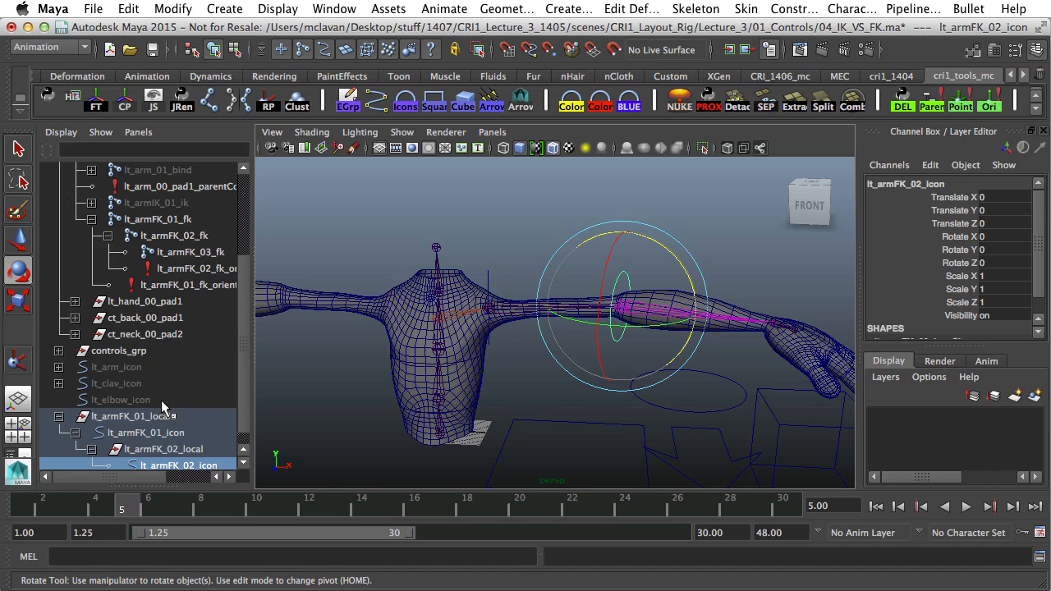
{"action": "left_click", "coordinate": [117, 383]}
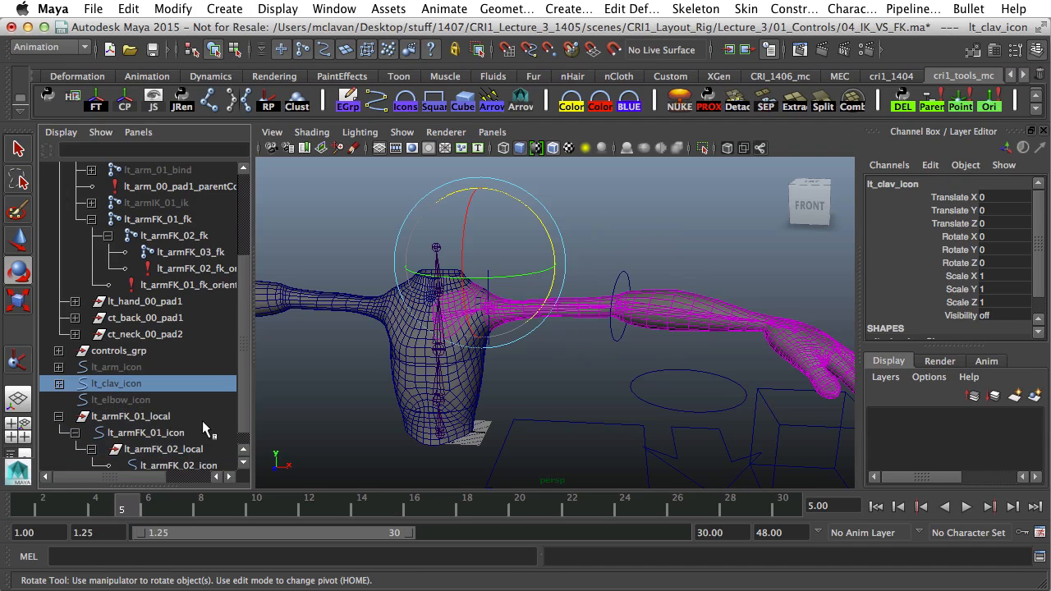
{"action": "key", "text": "shift+h"}
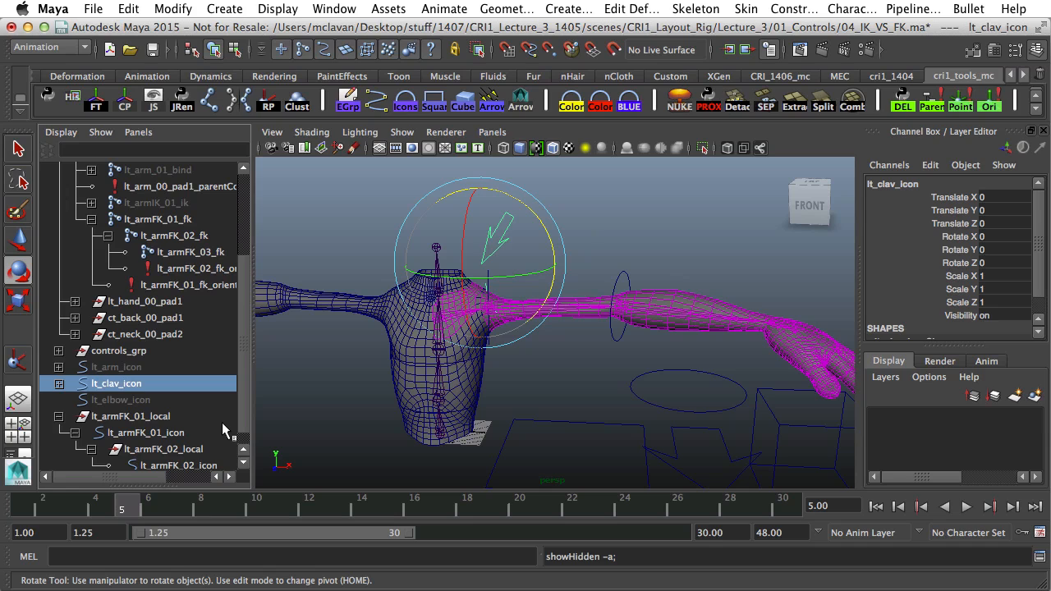
Test-move the clavicle control to check whether the FK circles follow it, and undo the moves
{"action": "middle_click_drag", "start_coordinate": [599, 228], "coordinate": [605, 265], "text": "alt"}
{"action": "left_click", "coordinate": [482, 263]}
{"action": "left_click", "coordinate": [511, 278]}
{"action": "key", "text": "w"}
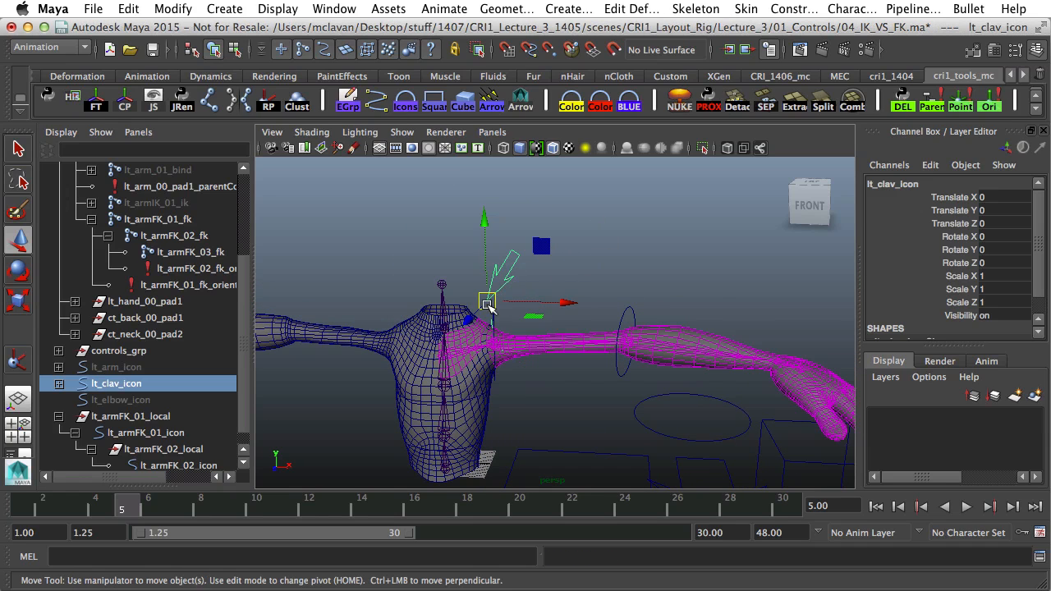
{"action": "mouse_move", "coordinate": [490, 306]}
{"action": "left_mouse_down"}
{"action": "mouse_move", "coordinate": [484, 284]}
{"action": "mouse_move", "coordinate": [496, 295]}
{"action": "left_mouse_up"}
{"action": "key", "text": "z"}
{"action": "key", "text": "z"}
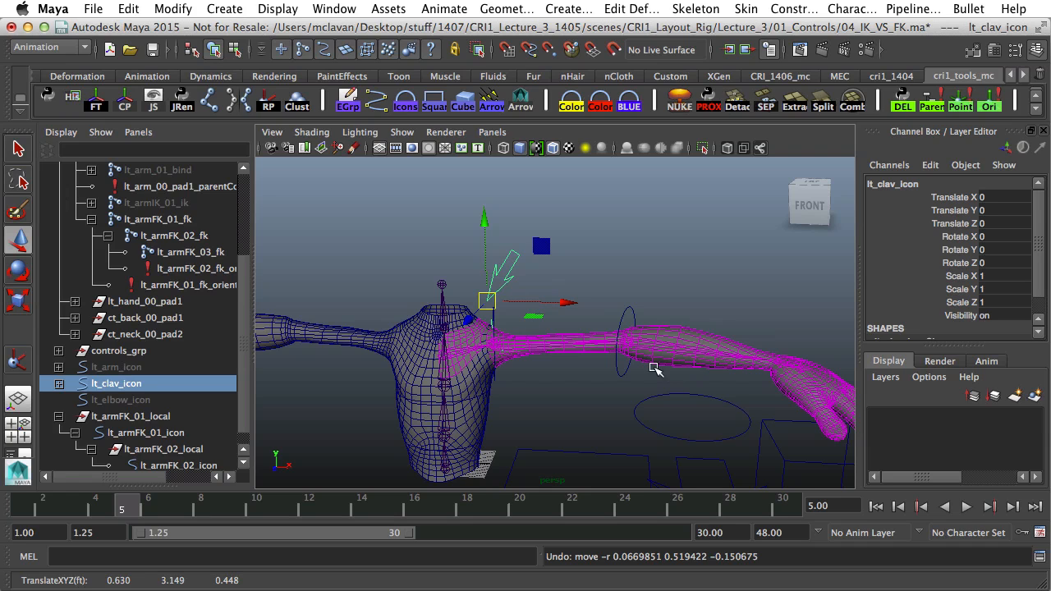
{"action": "left_click_drag", "start_coordinate": [636, 350], "coordinate": [616, 329], "text": "alt"}
{"action": "right_click_drag", "start_coordinate": [593, 355], "coordinate": [619, 356], "text": "alt"}
{"action": "middle_click_drag", "start_coordinate": [603, 337], "coordinate": [630, 359], "text": "alt"}
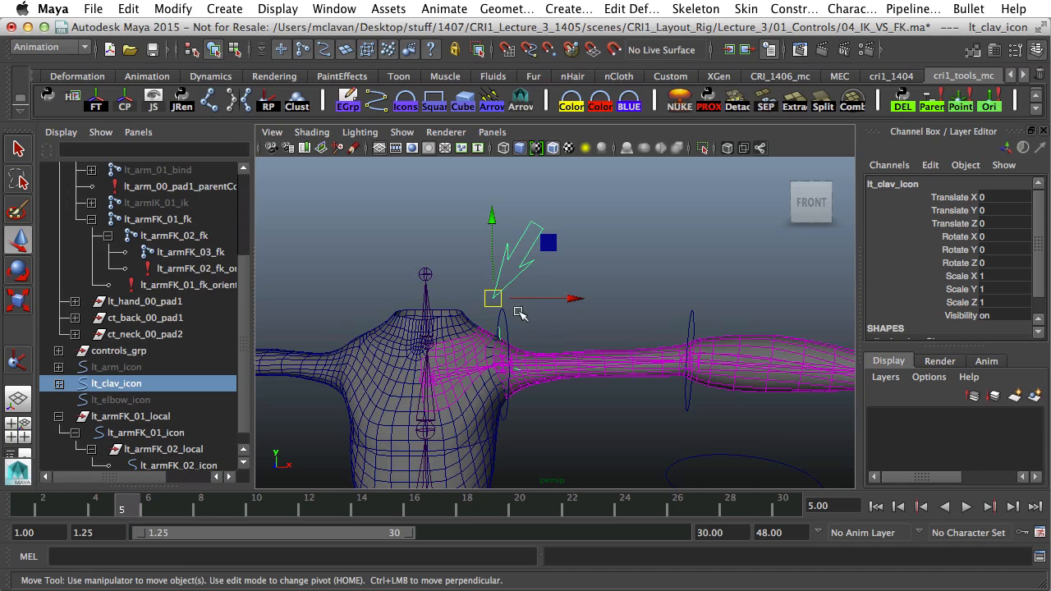
{"action": "left_click_drag", "start_coordinate": [499, 303], "coordinate": [496, 284]}
{"action": "key", "text": "z"}
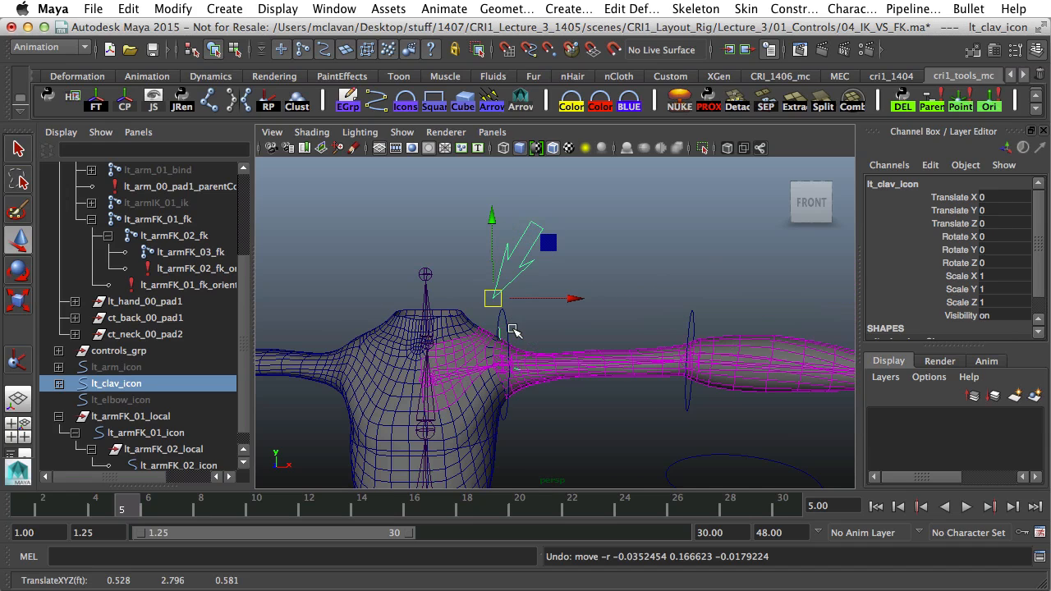
Try parenting lt_armFK_01_icon directly under lt_clav_icon, check its translate and rotate channels, and undo the parenting
{"action": "left_click", "coordinate": [509, 322]}
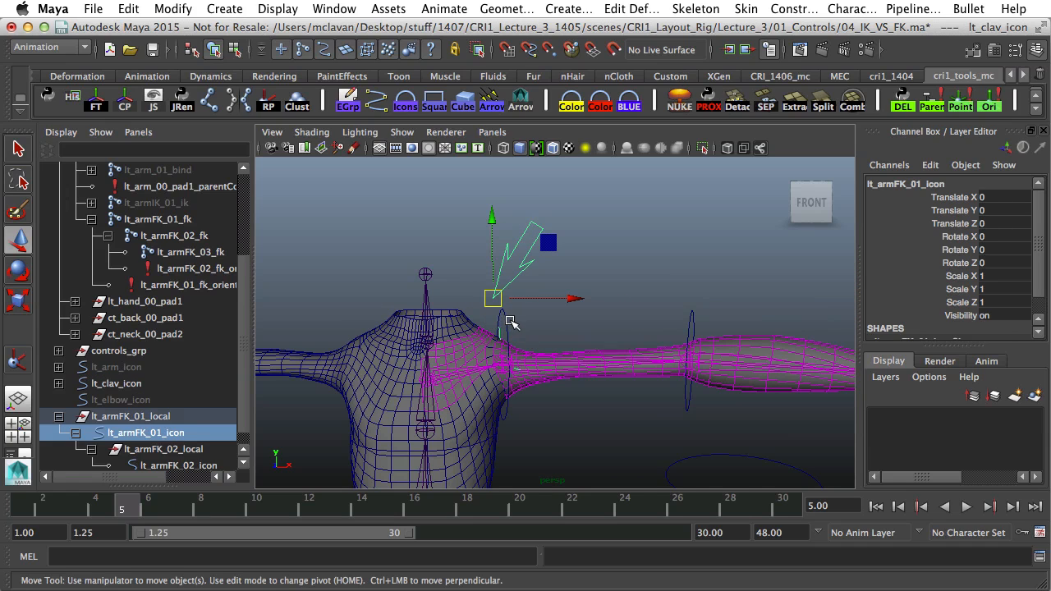
{"action": "left_click", "coordinate": [529, 256], "text": "shift"}
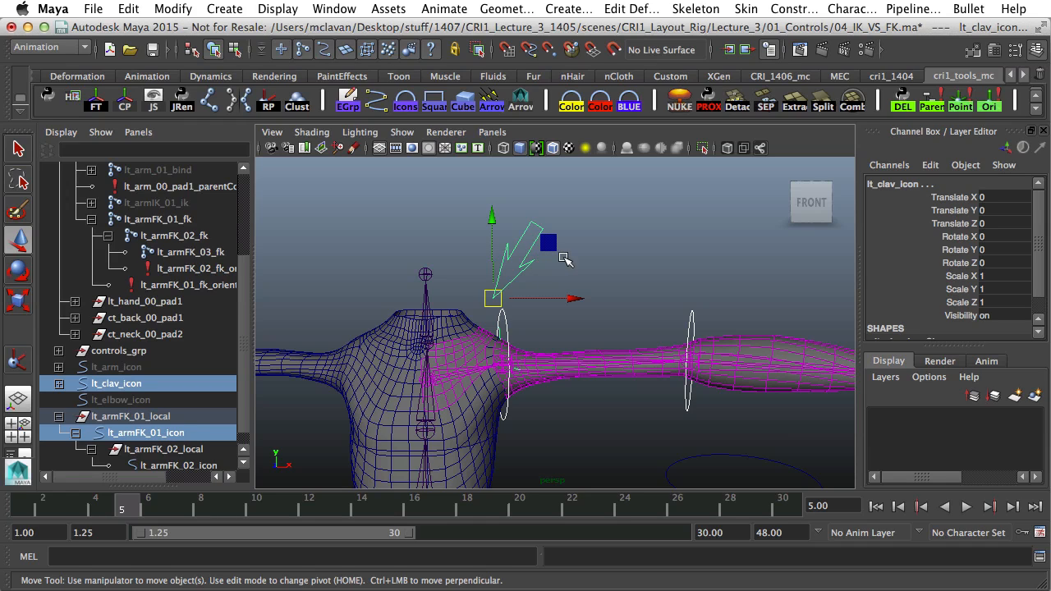
{"action": "key", "text": "p"}
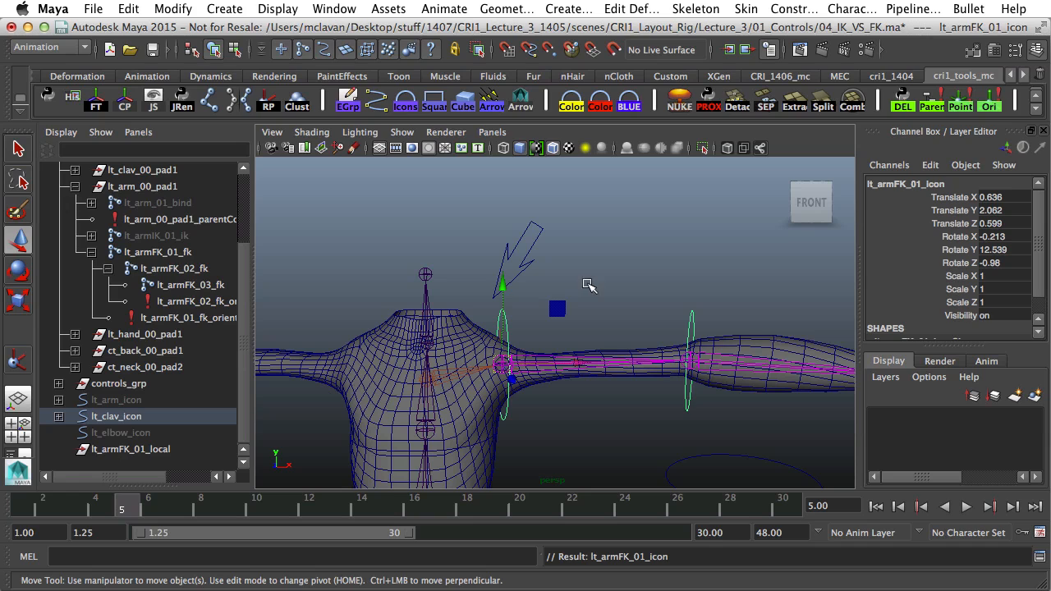
{"action": "left_click", "coordinate": [512, 322]}
{"action": "left_click", "coordinate": [509, 319]}
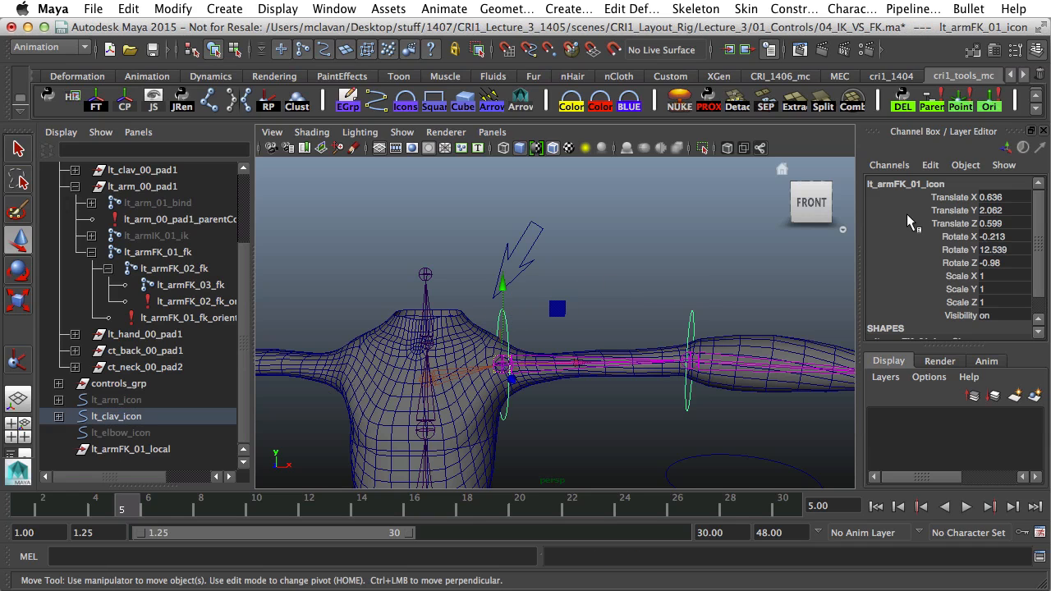
{"action": "left_click_drag", "start_coordinate": [913, 197], "coordinate": [963, 238]}
{"action": "left_click", "coordinate": [642, 281]}
{"action": "key", "text": "z"}
{"action": "key", "text": "z"}
{"action": "key", "text": "z"}
{"action": "key", "text": "z"}
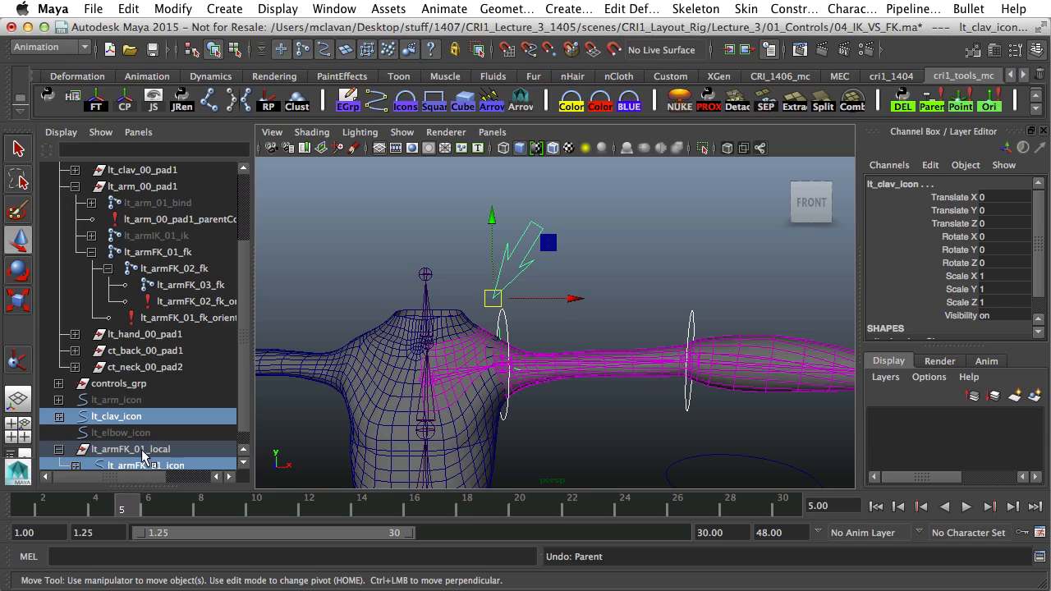
Parent the lt_armFK_01_local group under lt_clav_icon in the hierarchy
{"action": "left_click", "coordinate": [129, 449]}
{"action": "middle_click_drag", "start_coordinate": [129, 448], "coordinate": [120, 420]}
{"action": "left_click", "coordinate": [524, 280]}
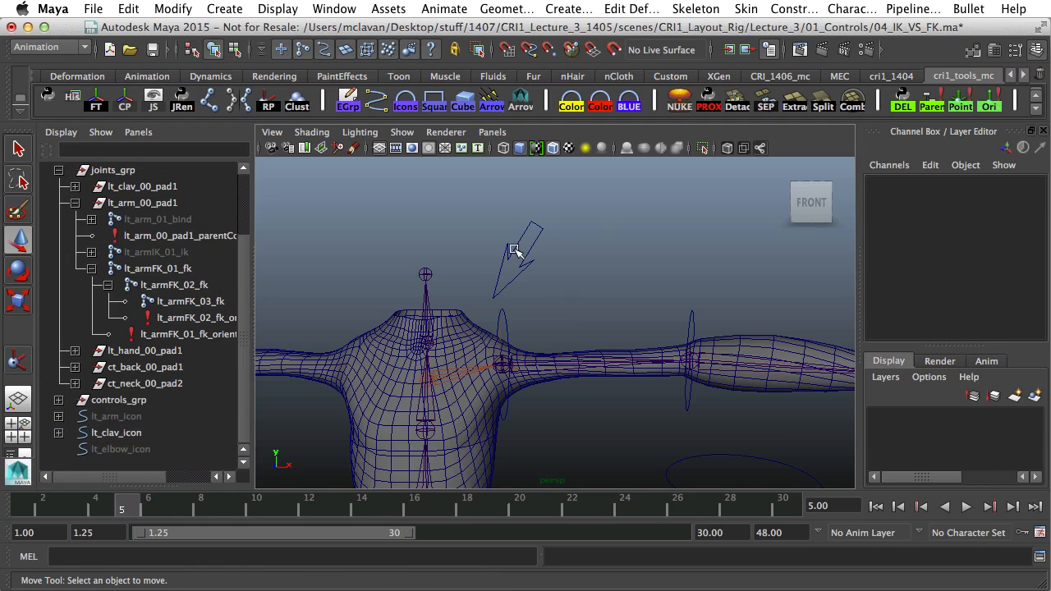
Test-move the clavicle control with the FK circles parented under it, and undo the move
{"action": "mouse_move", "coordinate": [495, 300]}
{"action": "left_mouse_down"}
{"action": "mouse_move", "coordinate": [487, 251]}
{"action": "mouse_move", "coordinate": [500, 288]}
{"action": "mouse_move", "coordinate": [492, 282]}
{"action": "left_mouse_up"}
{"action": "key", "text": "ctrl+z"}
{"action": "left_click_drag", "start_coordinate": [711, 312], "coordinate": [657, 347], "text": "alt"}
{"action": "right_click_drag", "start_coordinate": [657, 348], "coordinate": [549, 364], "text": "alt"}
{"action": "middle_click_drag", "start_coordinate": [549, 364], "coordinate": [488, 347], "text": "alt"}
{"action": "right_click_drag", "start_coordinate": [488, 348], "coordinate": [494, 342], "text": "alt"}
{"action": "left_click_drag", "start_coordinate": [471, 298], "coordinate": [622, 370]}
{"action": "key", "text": "super+z"}
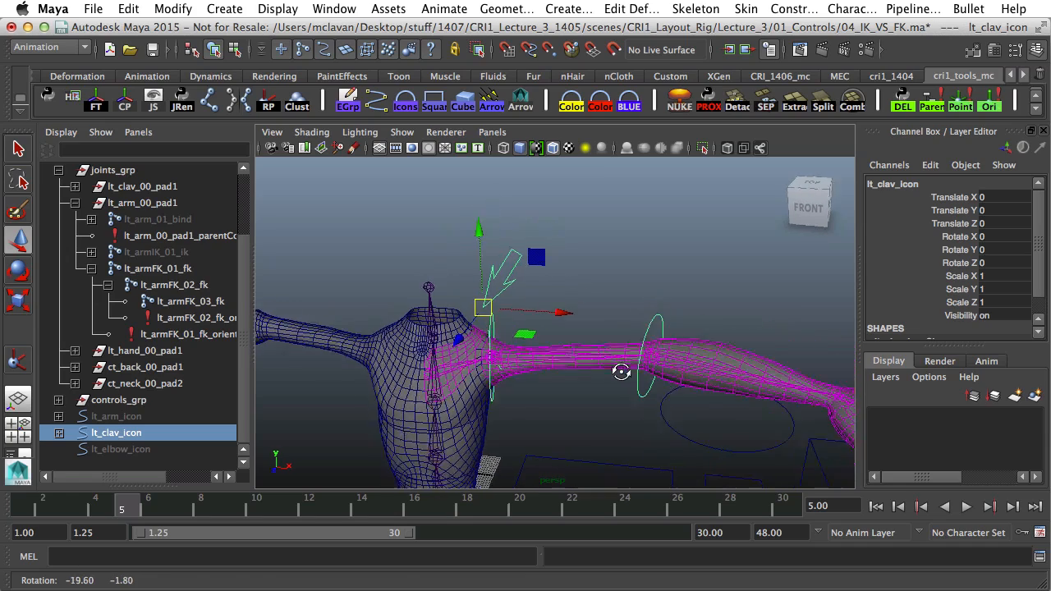
Test-move the clavicle control upward, rotate the elbow circle, and undo both changes
{"action": "middle_click_drag", "start_coordinate": [564, 340], "coordinate": [577, 324], "text": "alt"}
{"action": "left_click_drag", "start_coordinate": [492, 290], "coordinate": [484, 252]}
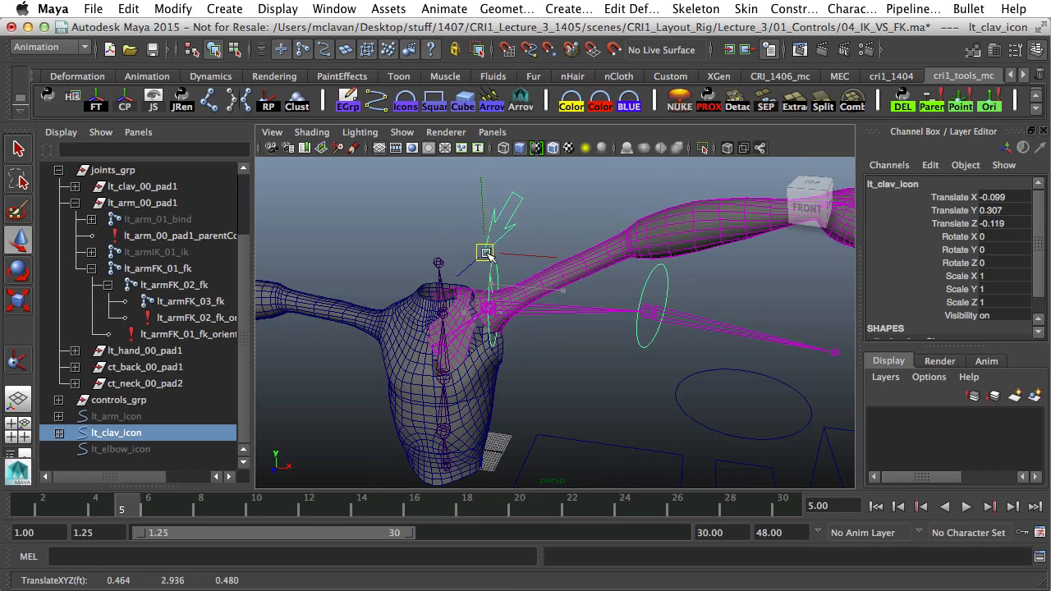
{"action": "left_click", "coordinate": [657, 343]}
{"action": "key", "text": "e"}
{"action": "left_click_drag", "start_coordinate": [671, 345], "coordinate": [594, 343]}
{"action": "key", "text": "super+z"}
{"action": "key", "text": "super+z"}
{"action": "key", "text": "super+z"}
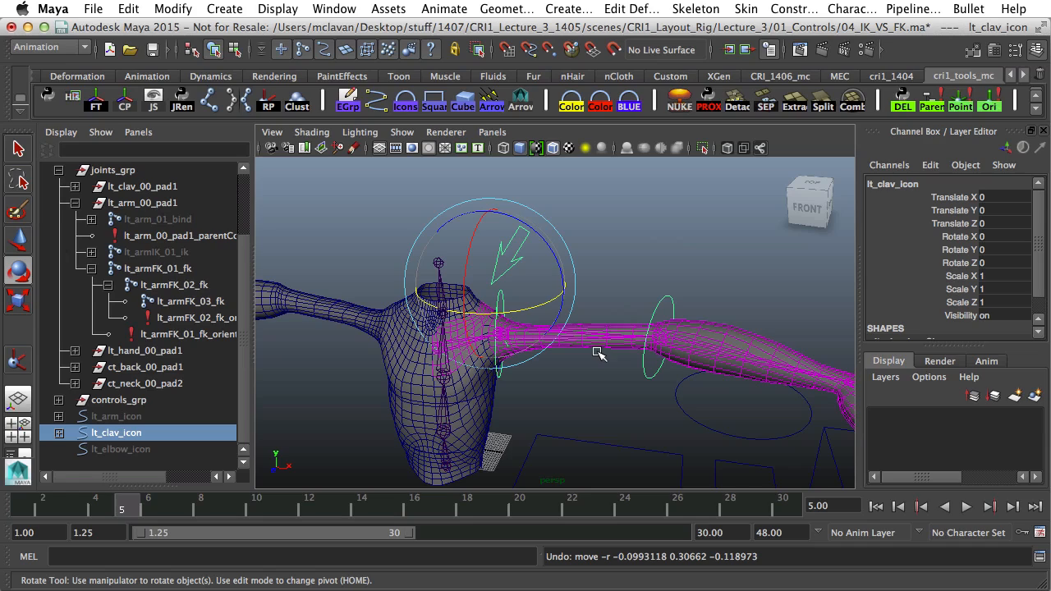
Deselect the clavicle control
{"action": "left_click_drag", "start_coordinate": [659, 231], "coordinate": [674, 225], "text": "alt"}
{"action": "middle_click_drag", "start_coordinate": [674, 225], "coordinate": [624, 254], "text": "alt"}
{"action": "right_click_drag", "start_coordinate": [624, 254], "coordinate": [622, 237], "text": "alt"}
{"action": "left_click", "coordinate": [650, 229]}
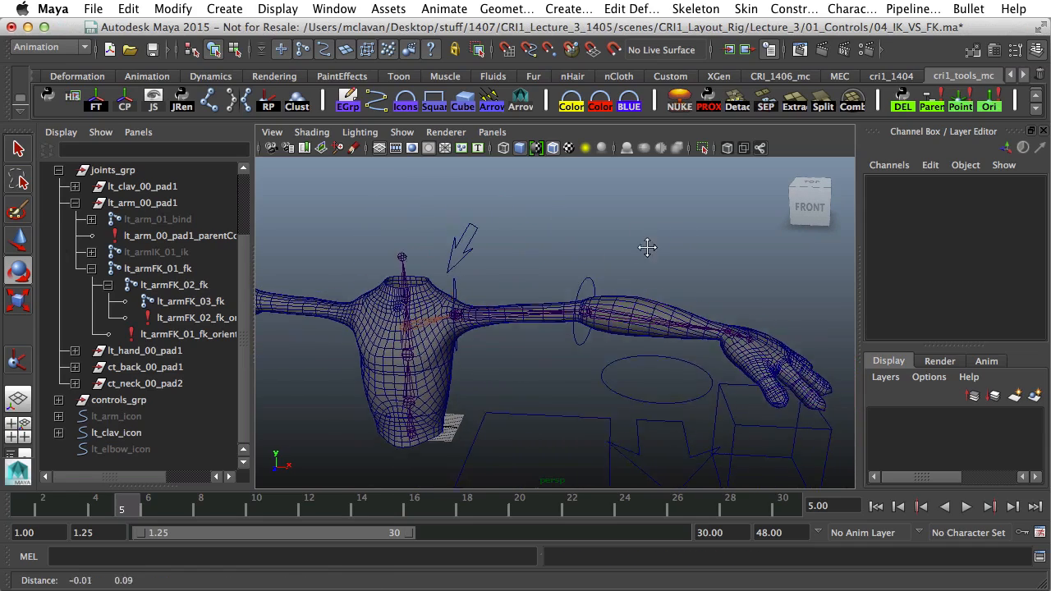